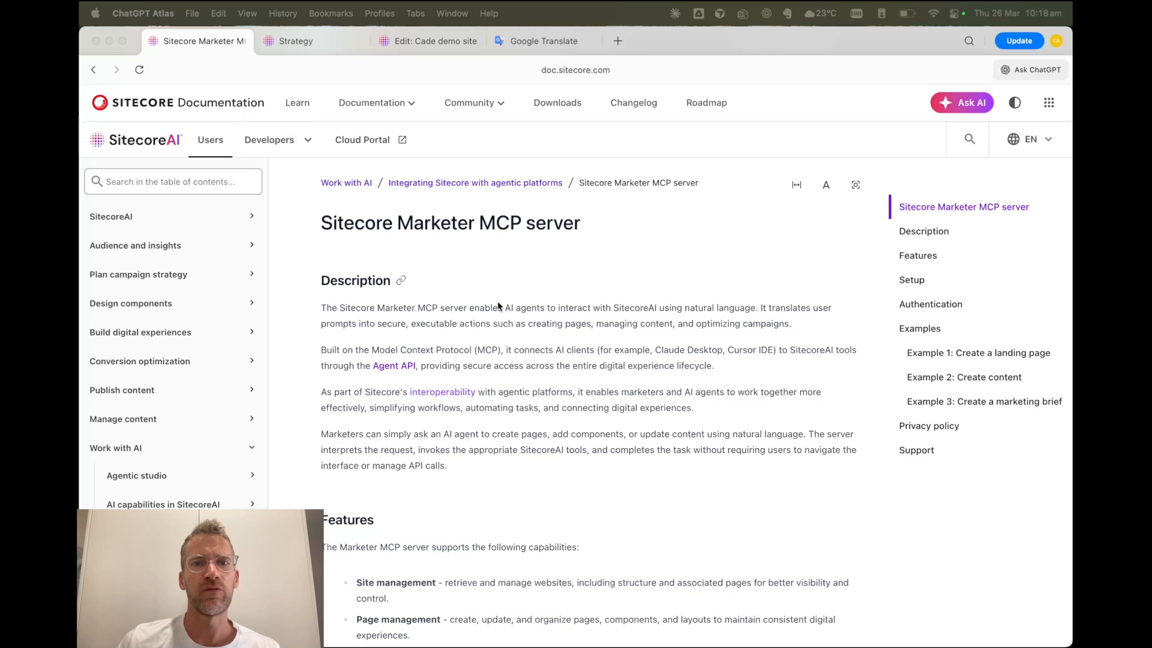
- Read the Sitecore Marketer MCP server documentation from the description and features through the Cursor IDE setup instructions
scroll(498, 308, down, 3)
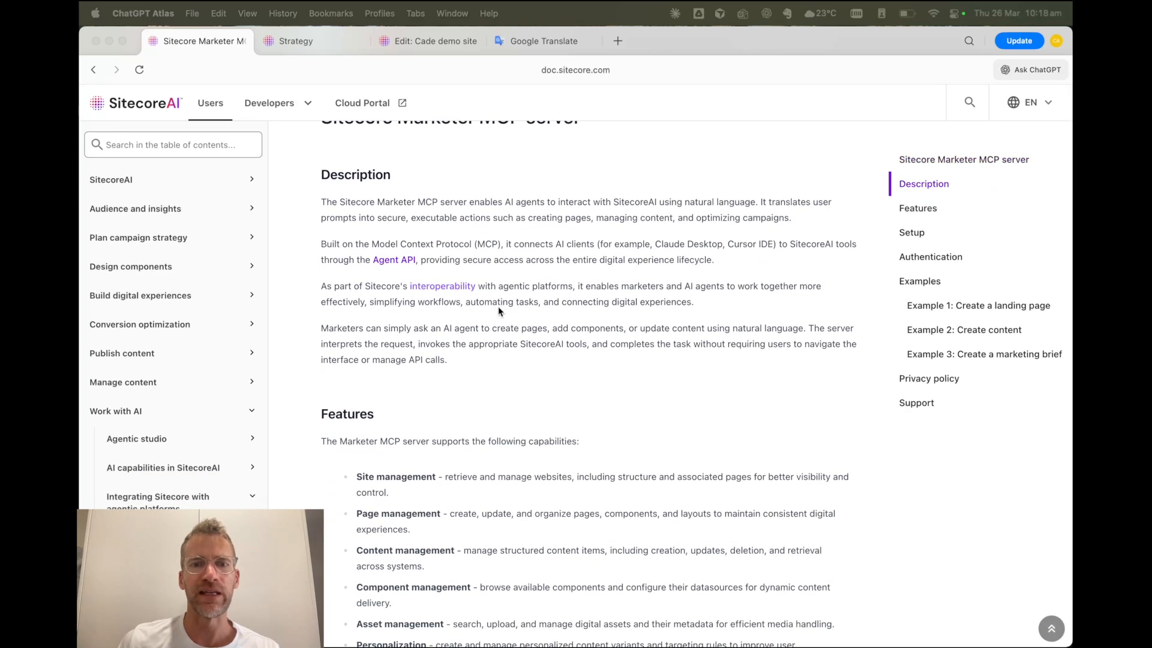
scroll(498, 306, up, 2)
scroll(498, 306, down, 5)
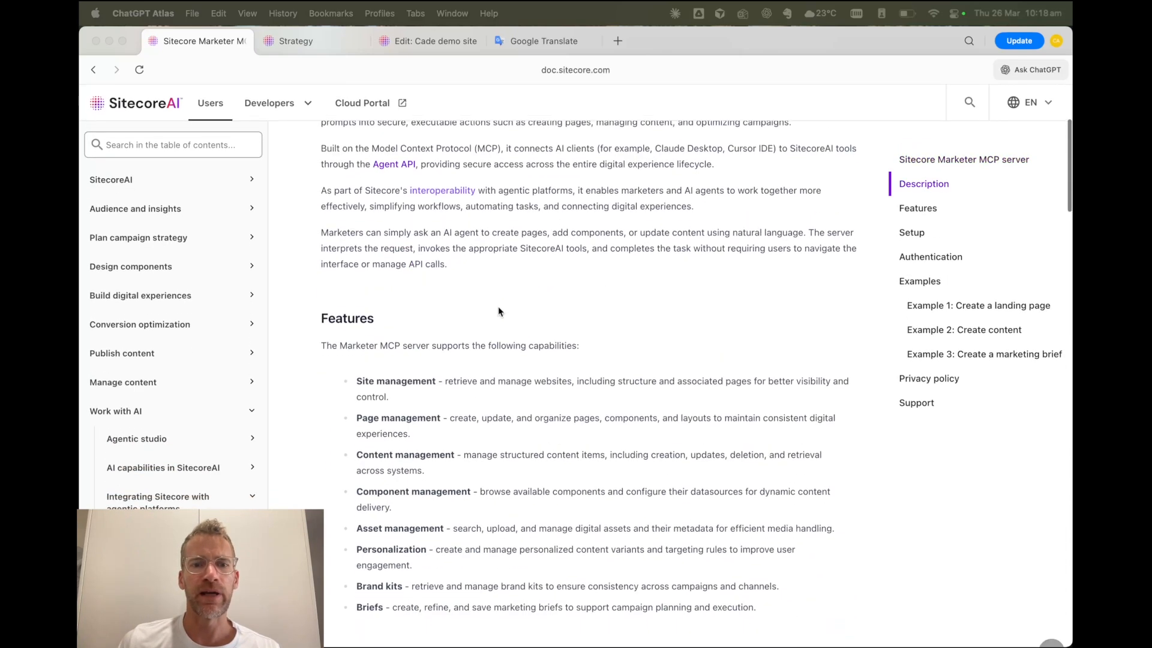
scroll(498, 306, down, 8)
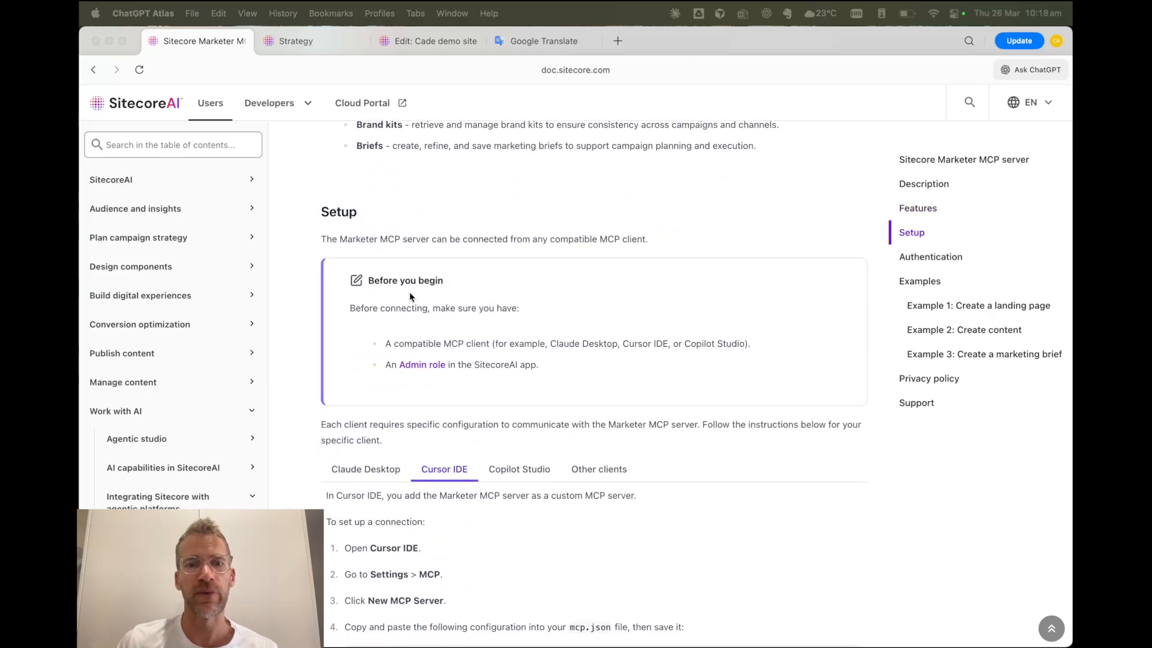
scroll(468, 393, down, 4)
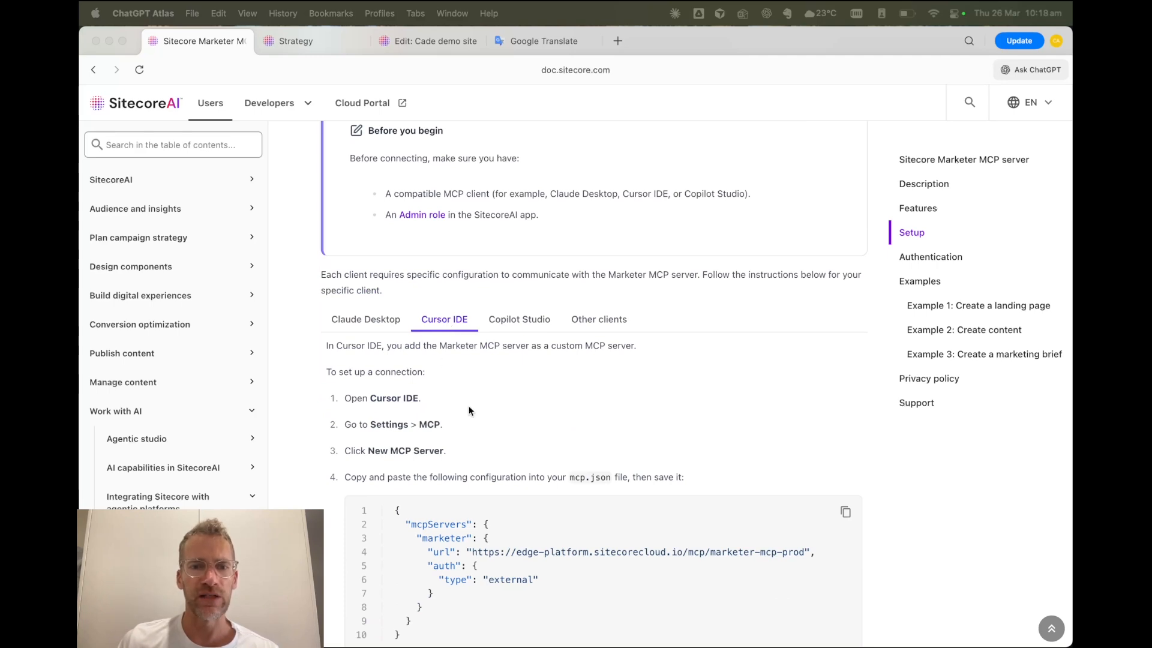
scroll(479, 408, down, 3)
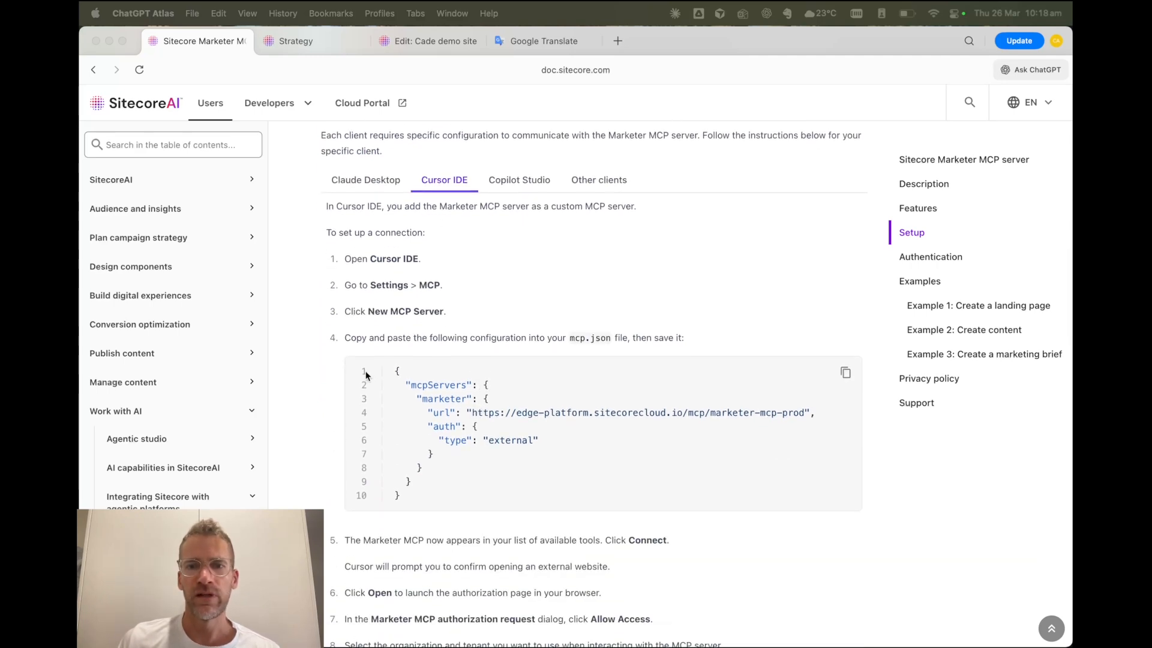
scroll(574, 381, down, 3)
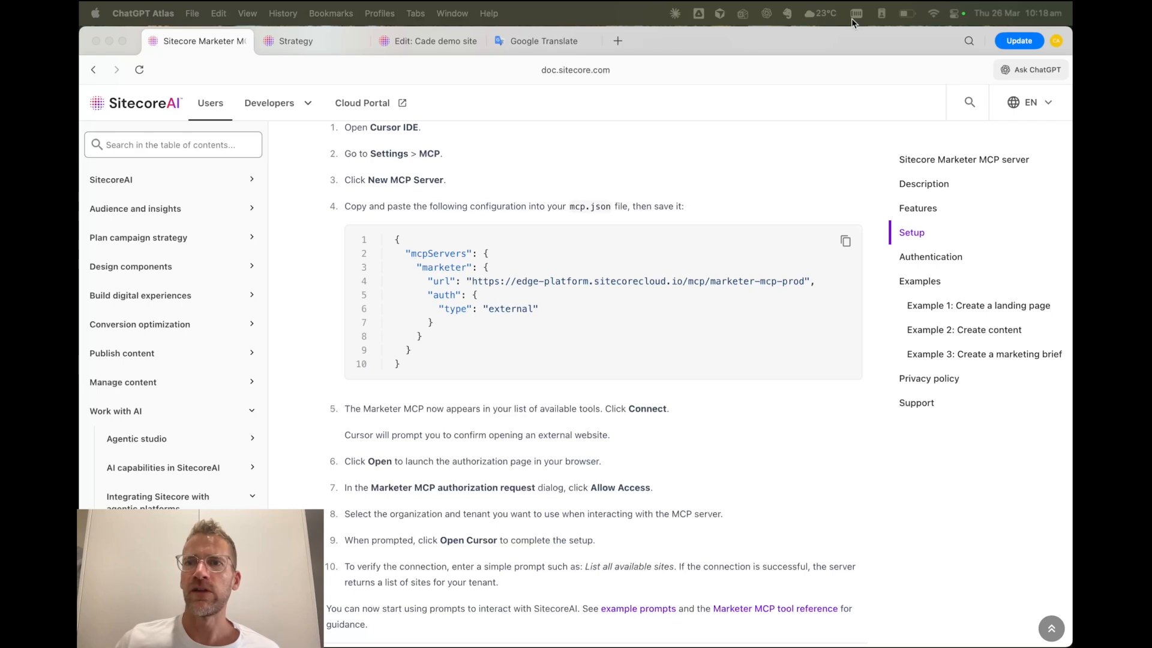
- Switch to Cursor and examine the installed MCP servers in the Tools & MCP settings, widening the window to show them fully
mouse_move(832, 48)
mouse_down()
mouse_move(828, 63)
mouse_move(853, 37)
mouse_up()
click(838, 33)
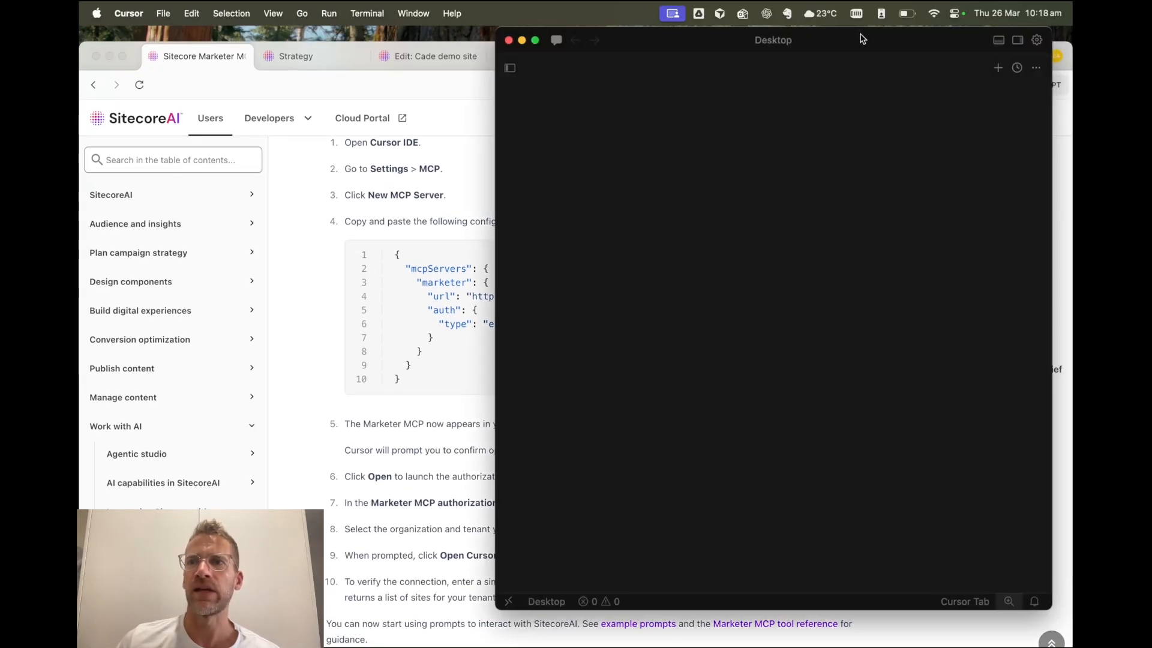
click(1037, 40)
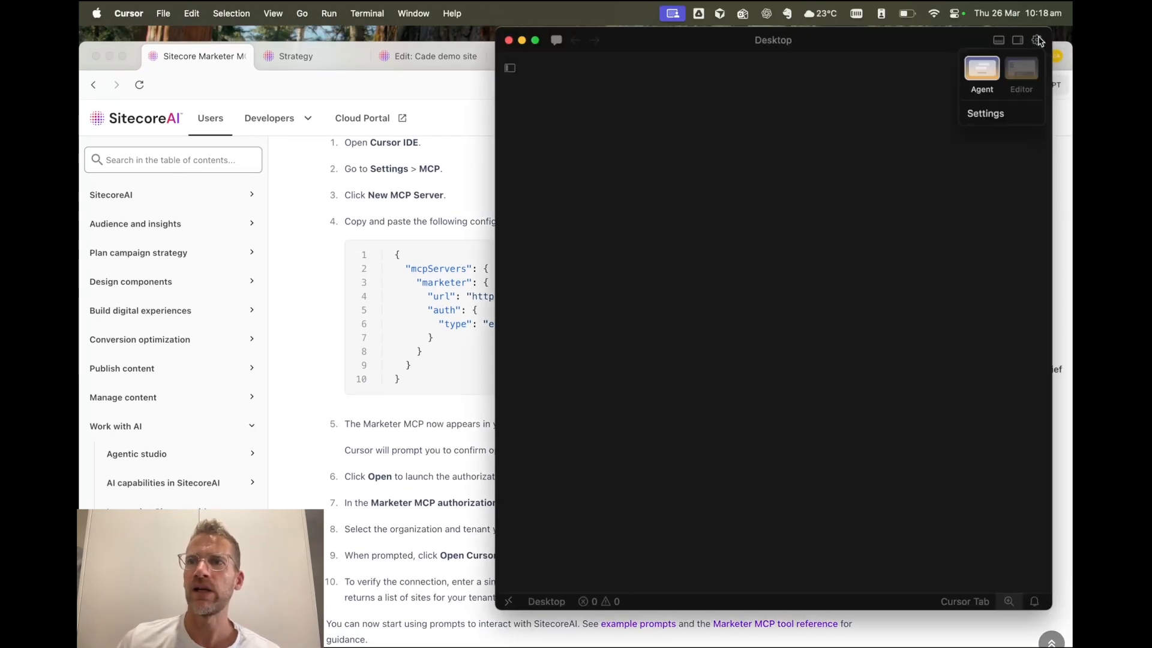
click(985, 115)
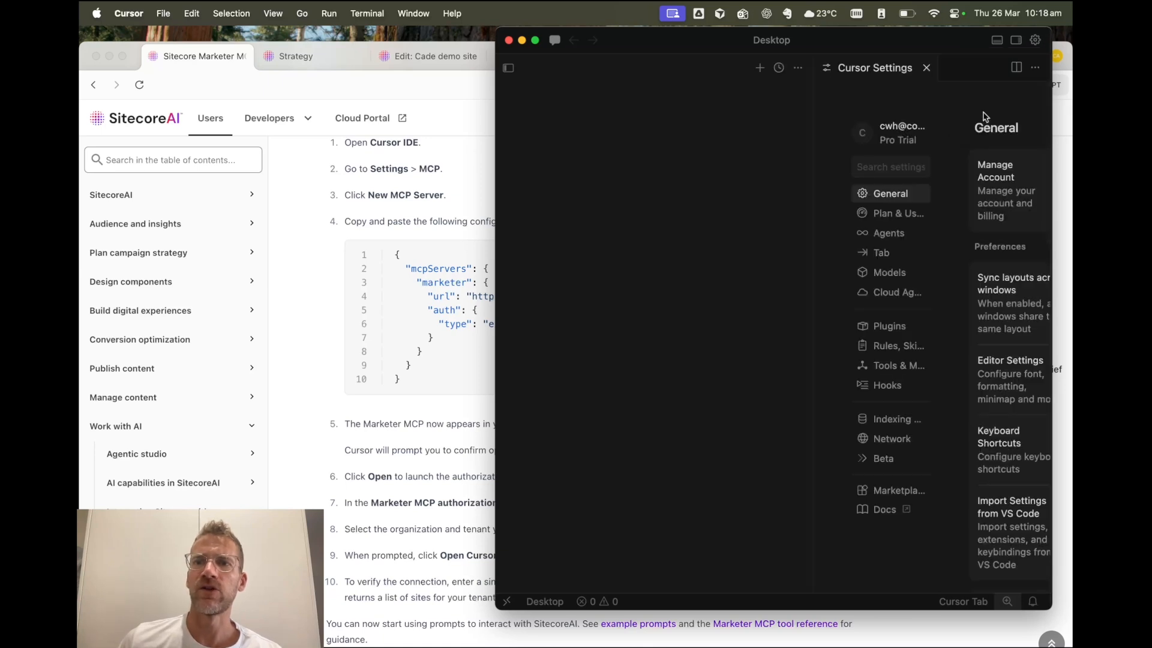
click(898, 366)
drag(956, 43, 650, 44)
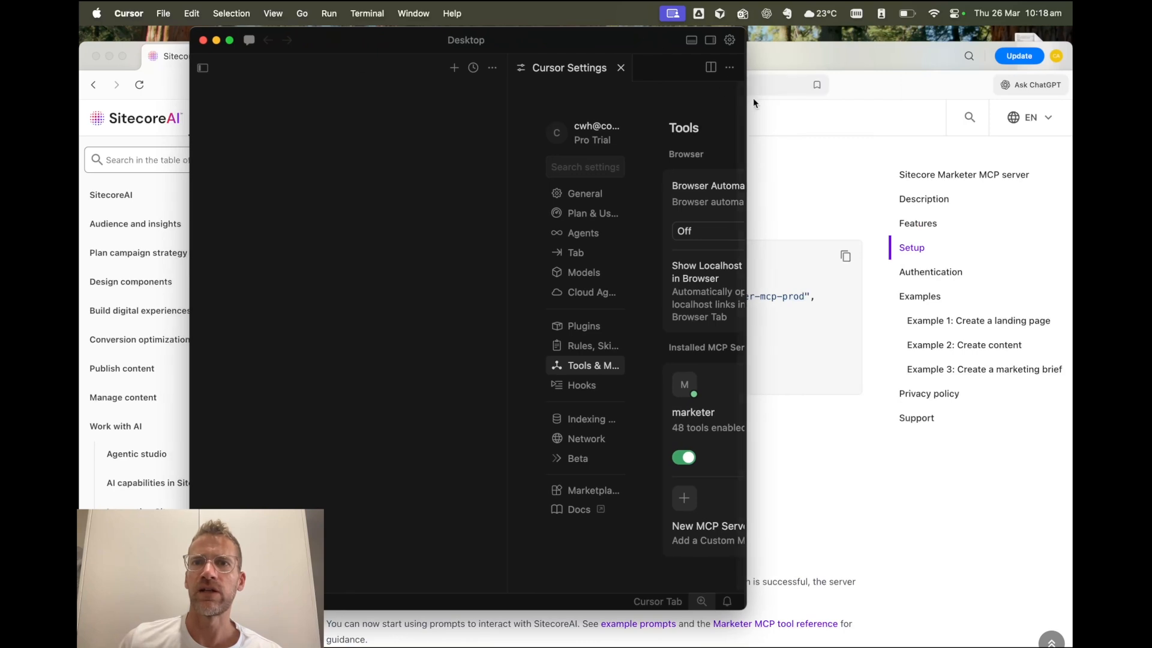
drag(745, 105, 1036, 120)
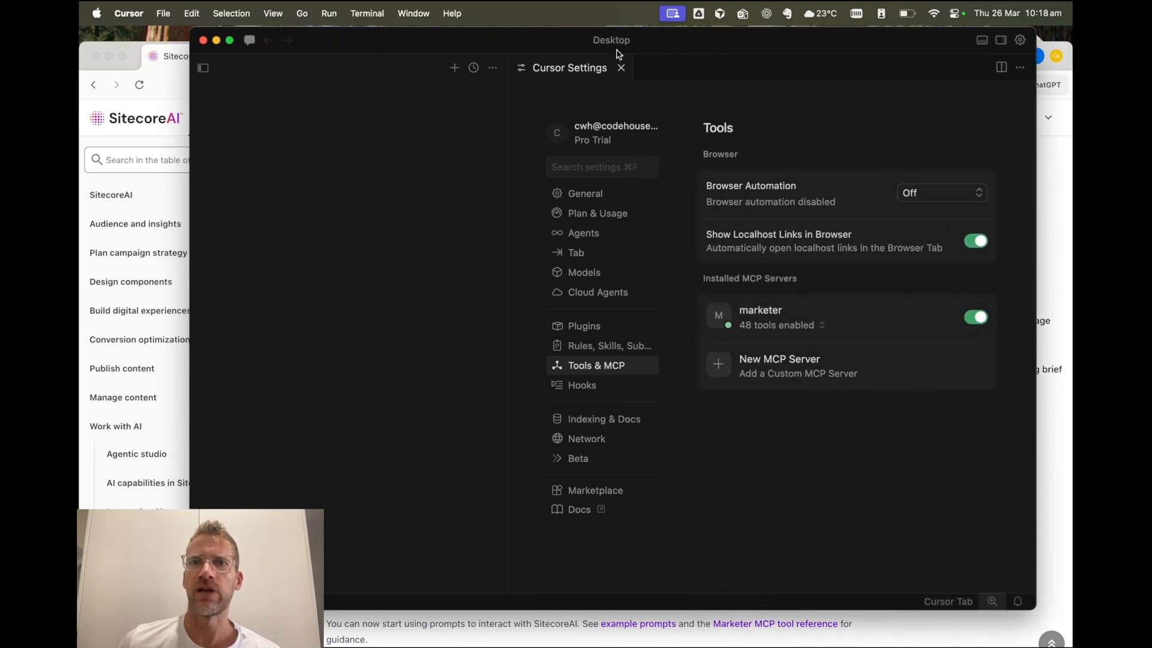
- Close Cursor Settings, maximize the chat area, and narrow and reposition the Cursor window beside the documentation
click(621, 68)
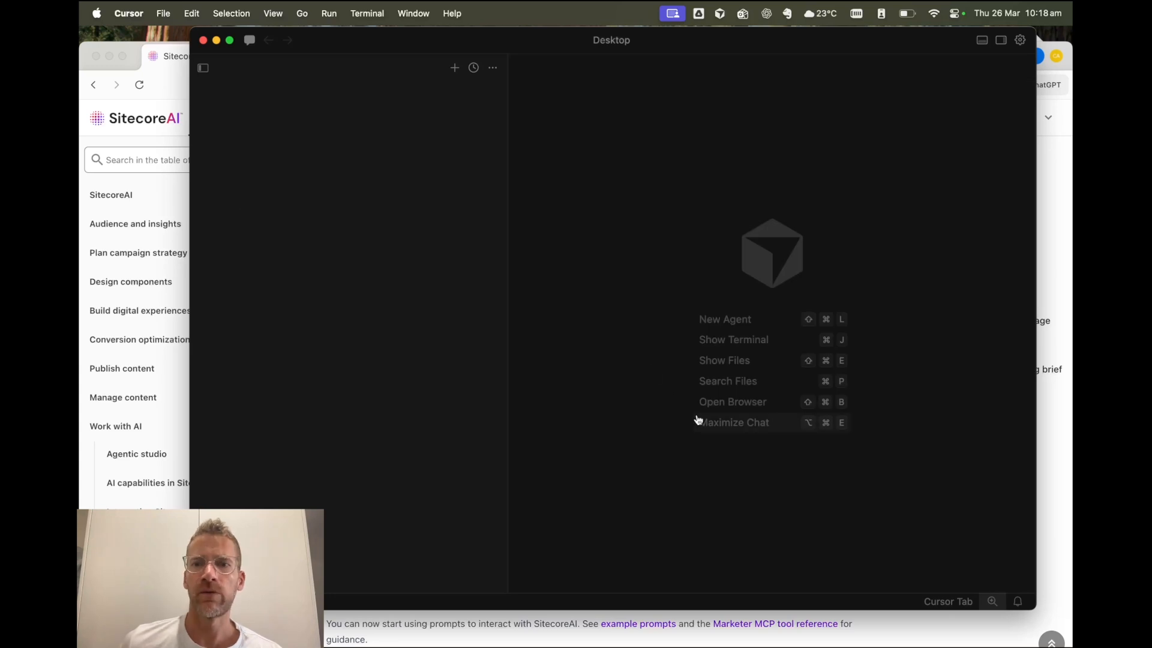
click(718, 423)
drag(190, 298, 396, 310)
drag(823, 41, 857, 45)
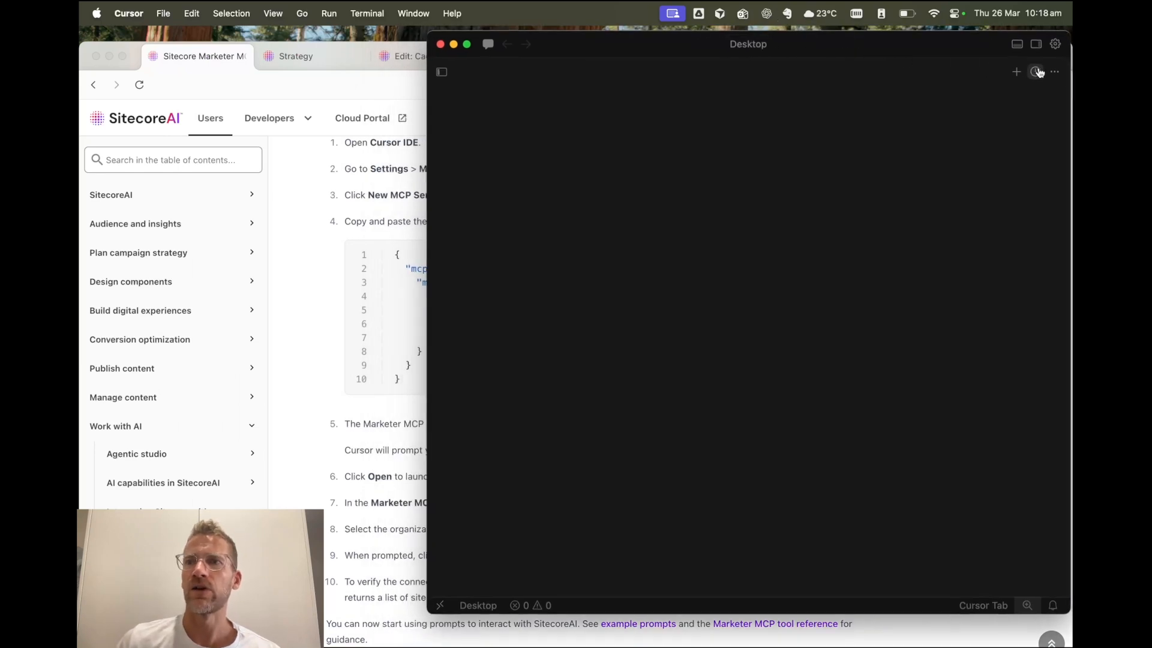
- Start a new agent chat, send "Connect to my sitecore site using marketer MCP" and highlight the returned site name
click(1016, 72)
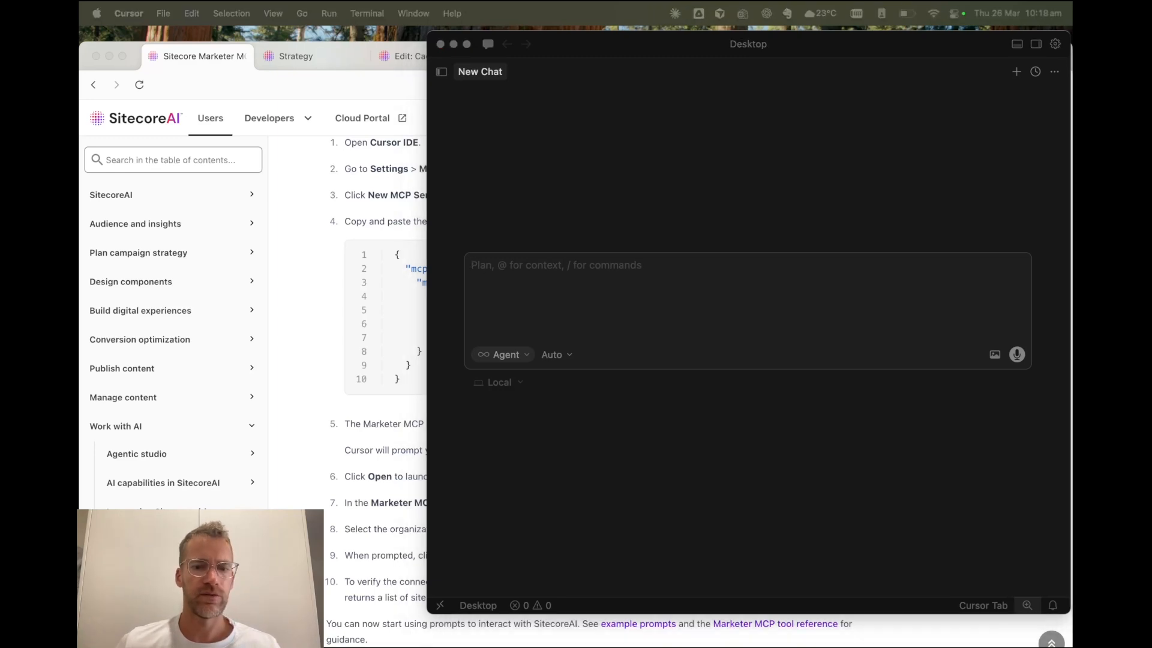
click(547, 268)
text(Connect to my sitecore site using marketer MCP)
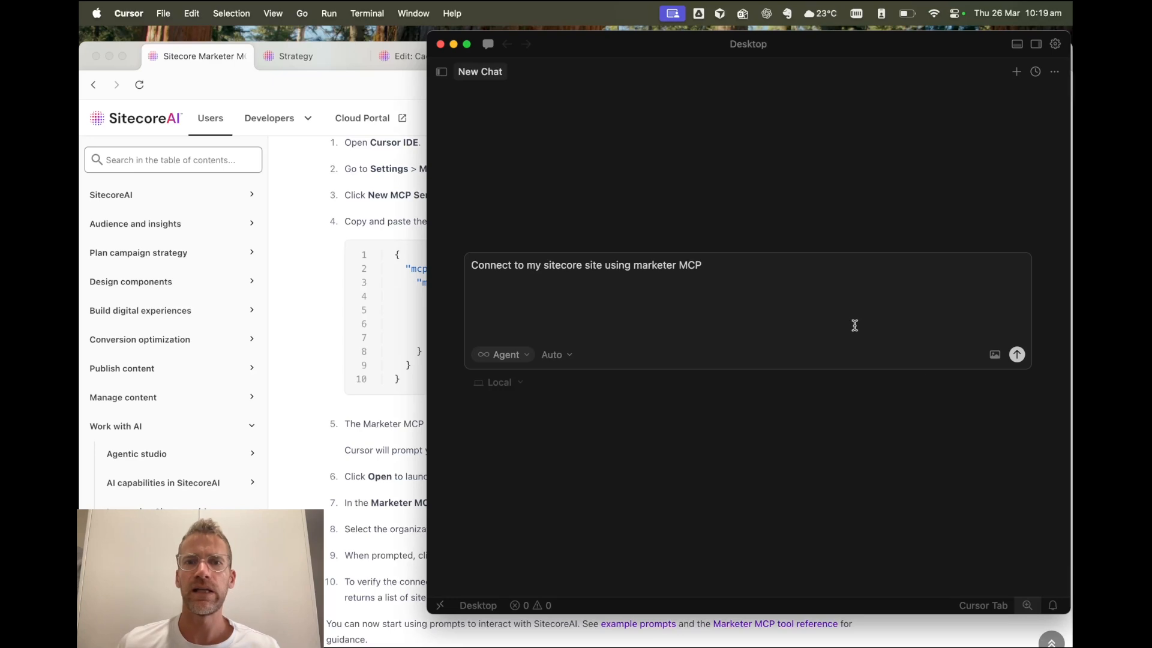
click(1017, 355)
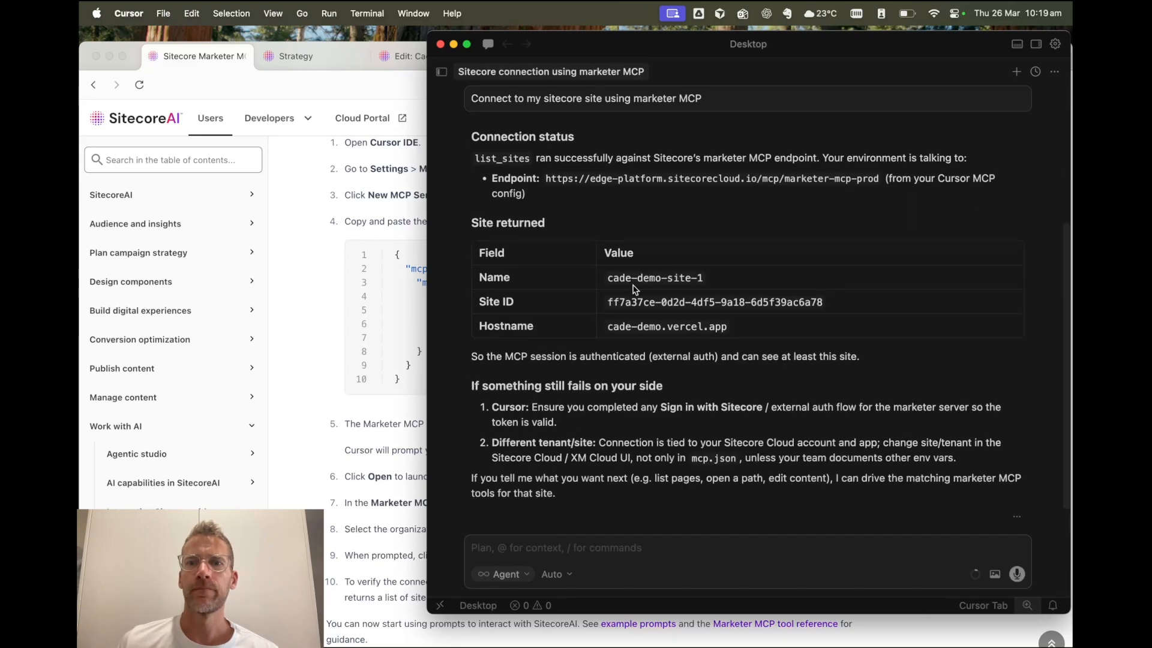
drag(608, 282, 705, 284)
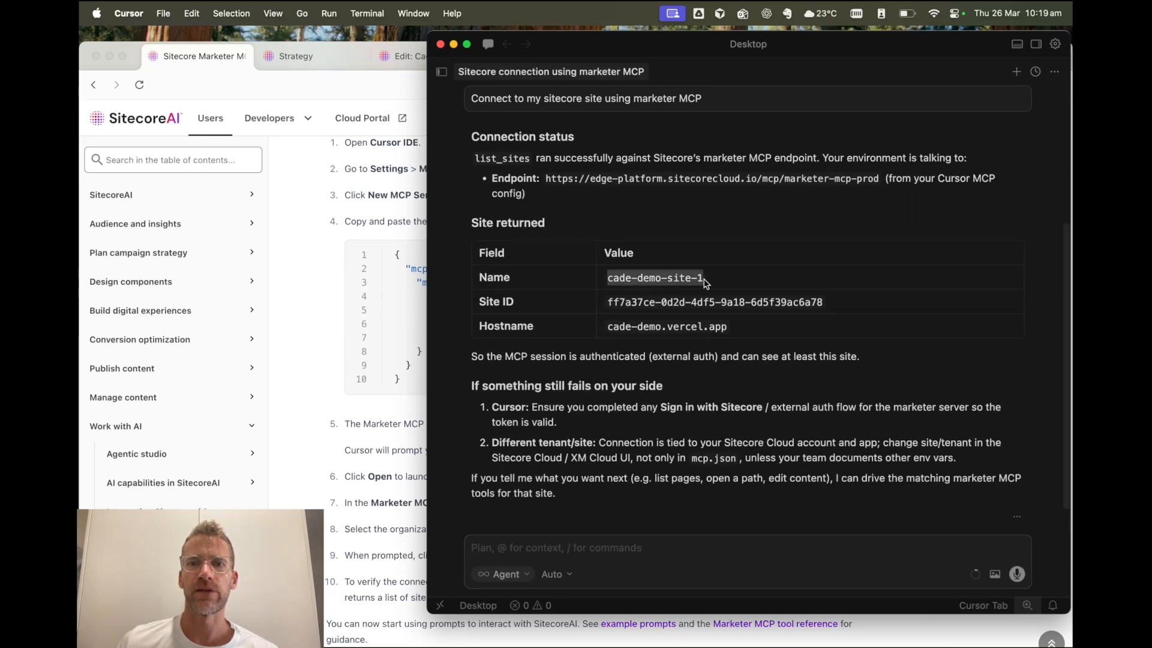
- Switch to ChatGPT Atlas, show the Cade demo site 1 page editor, and narrow the browser window to reveal Cursor beside it
click(382, 191)
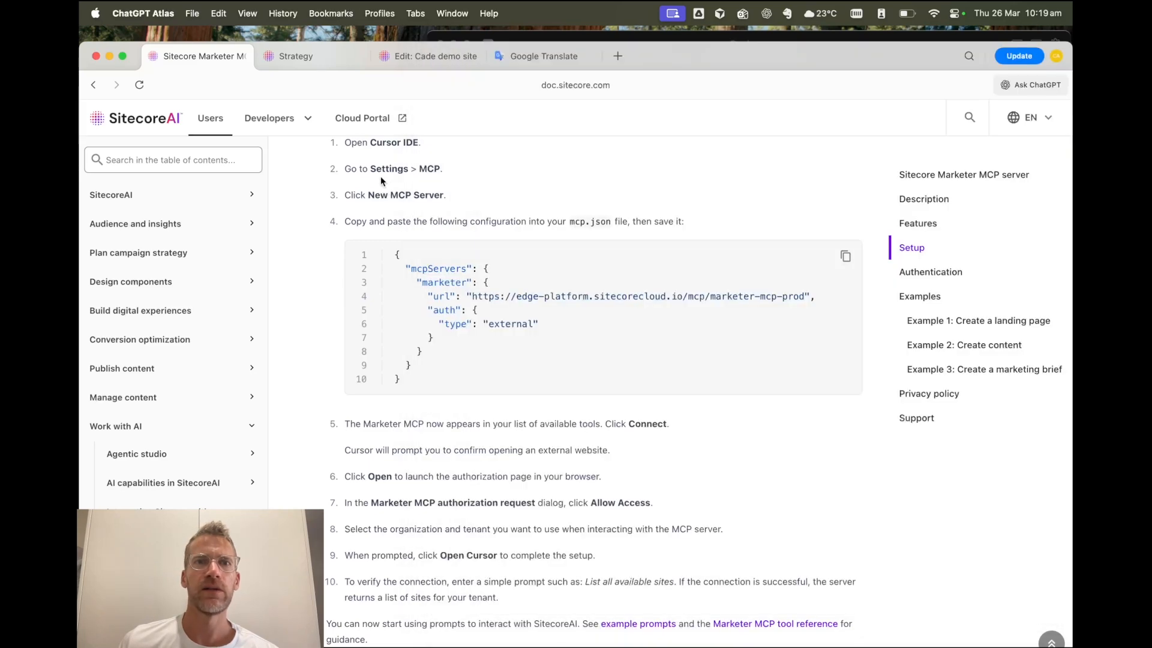
click(318, 56)
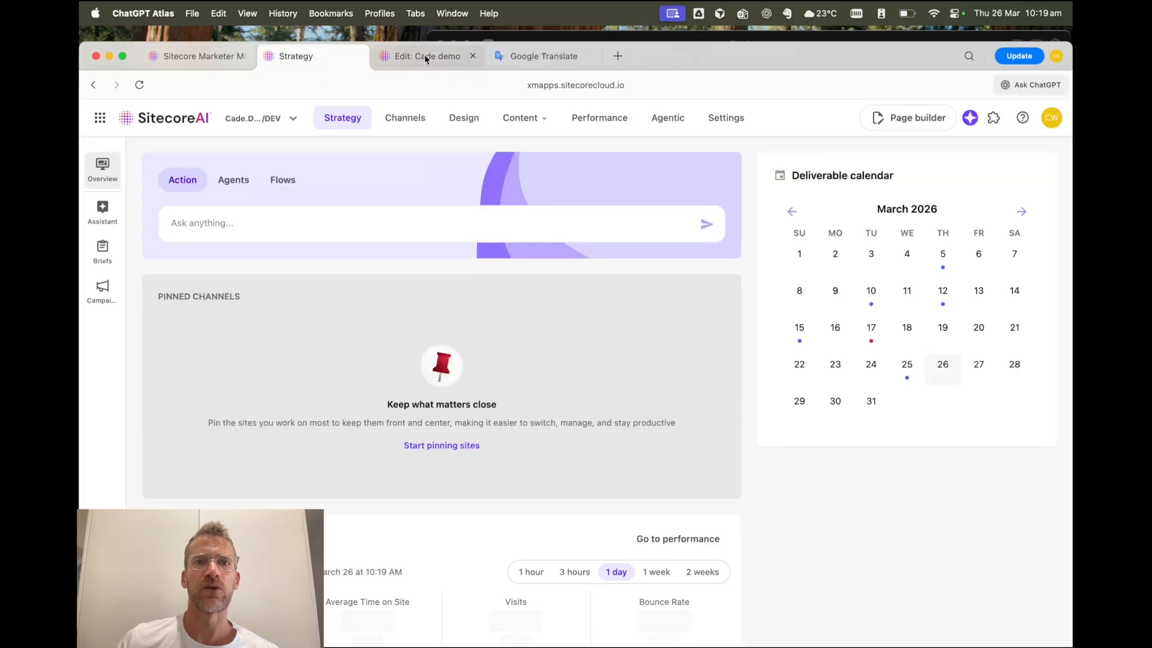
click(426, 56)
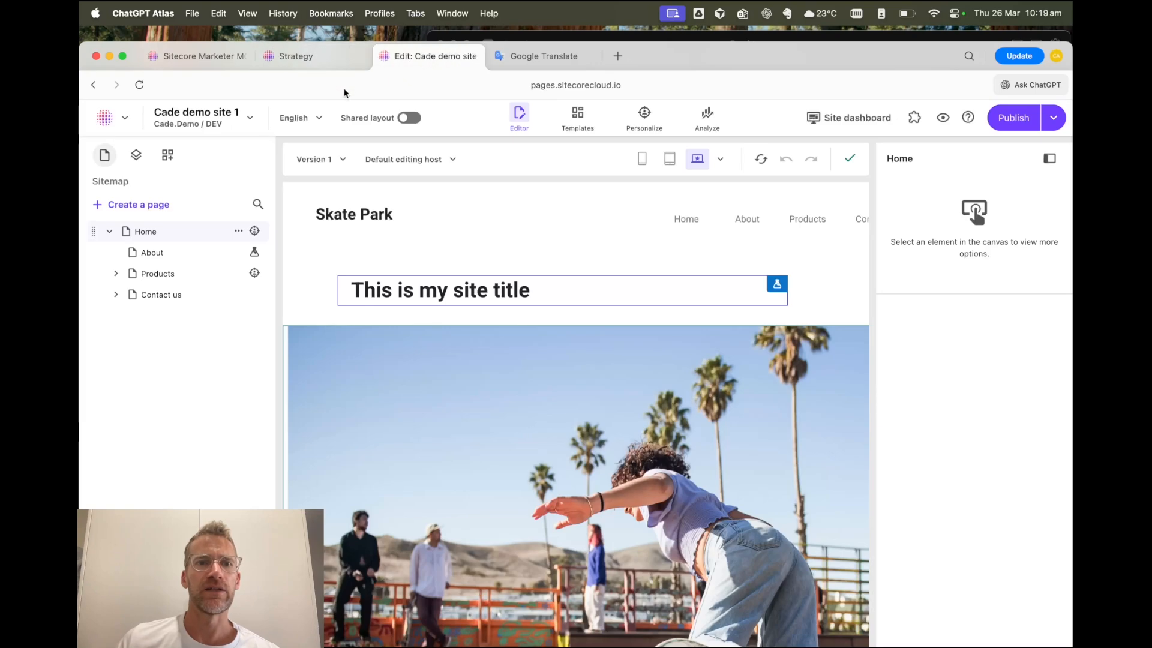
drag(1070, 346, 811, 339)
drag(658, 66, 665, 42)
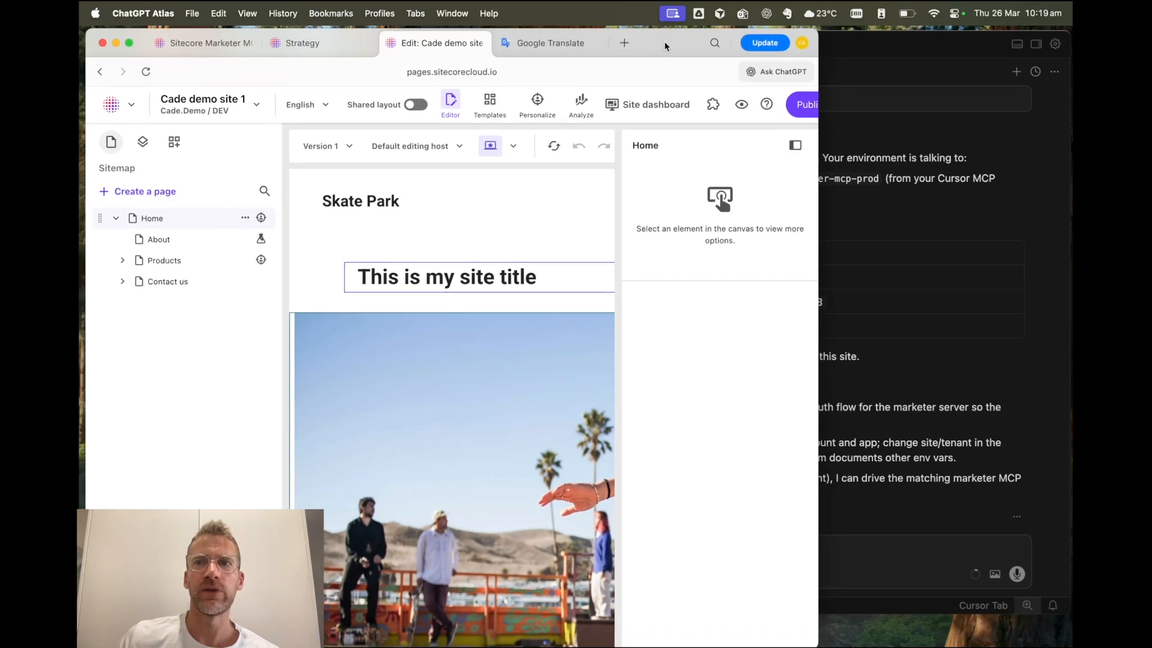
- Switch to Cursor, narrow its window to uncover the sitemap, and send the prompt "list all pages in my site"
click(962, 48)
drag(428, 387, 480, 387)
click(556, 550)
text(list all pages in my site)
key(Return)
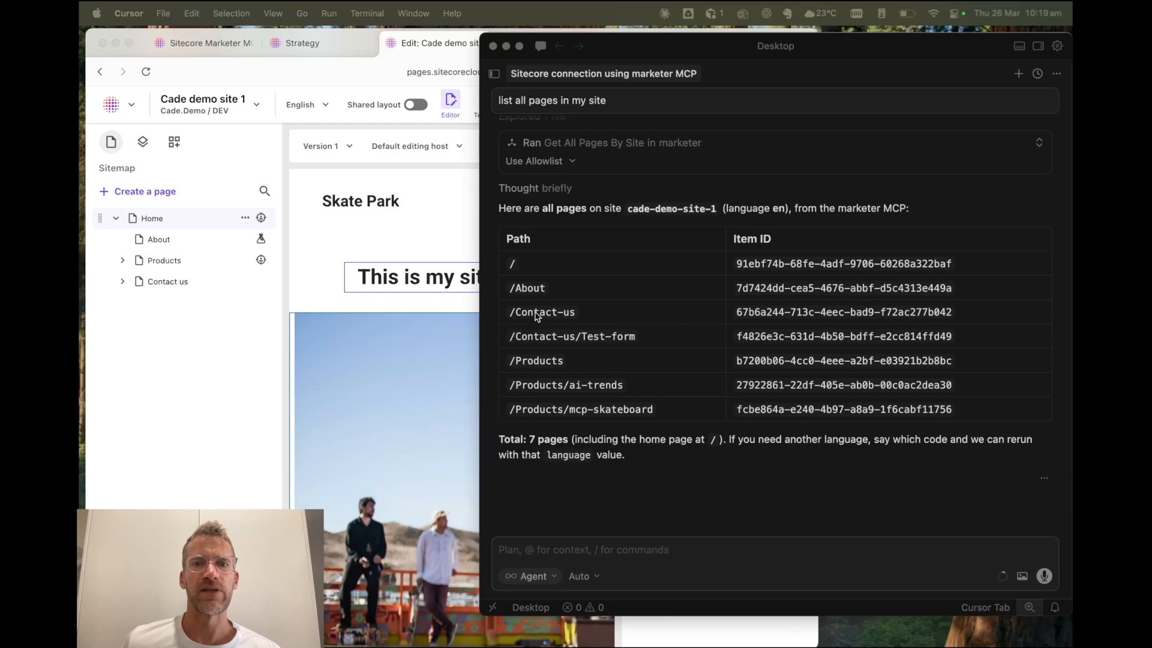
- Compare the listed pages with the site's sitemap by expanding the subpages and collapsing them again
click(120, 264)
click(123, 325)
click(123, 325)
click(122, 261)
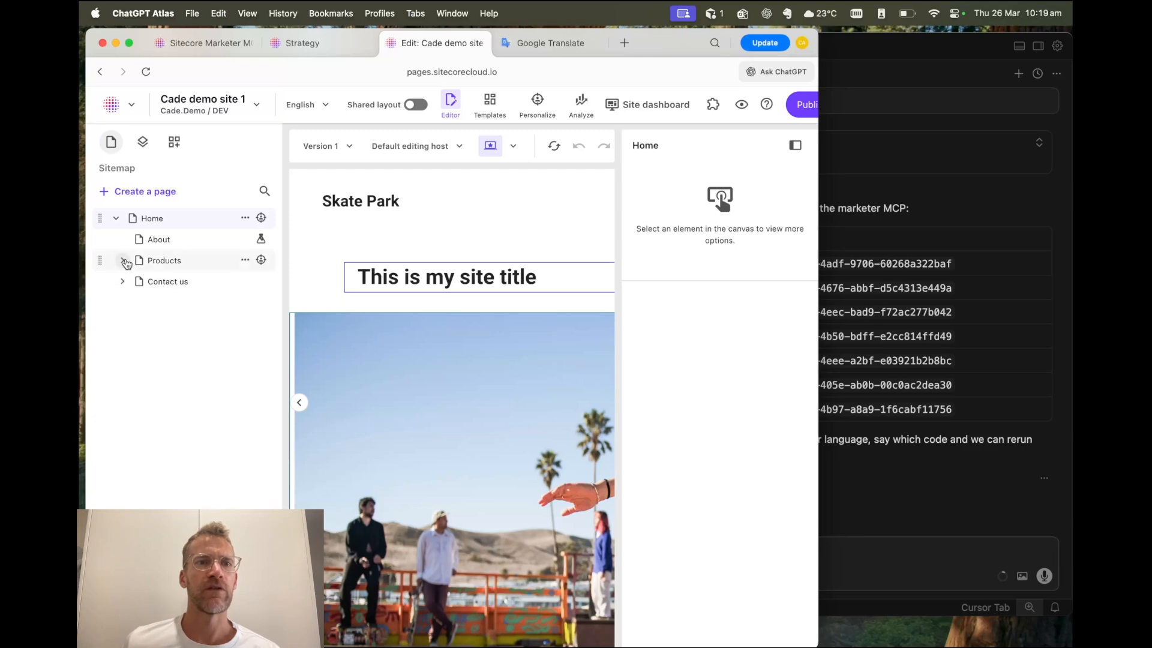
- Switch to Cursor and send the prompt "Create a new page in site root folder called mcp-test-x"
click(915, 67)
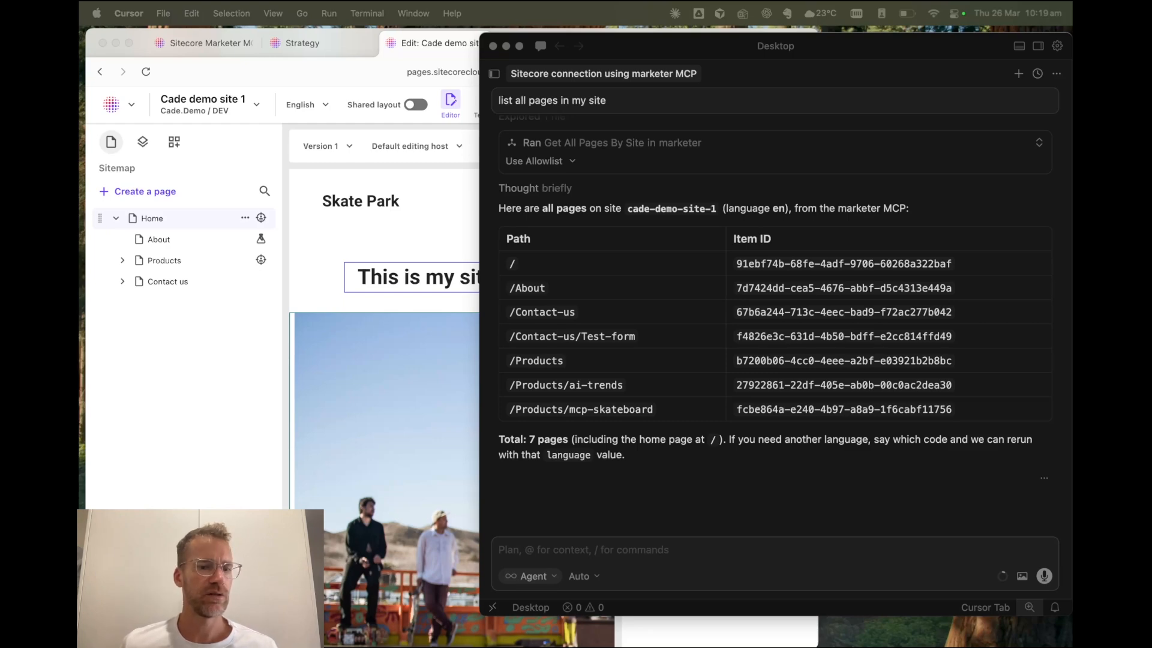
click(556, 551)
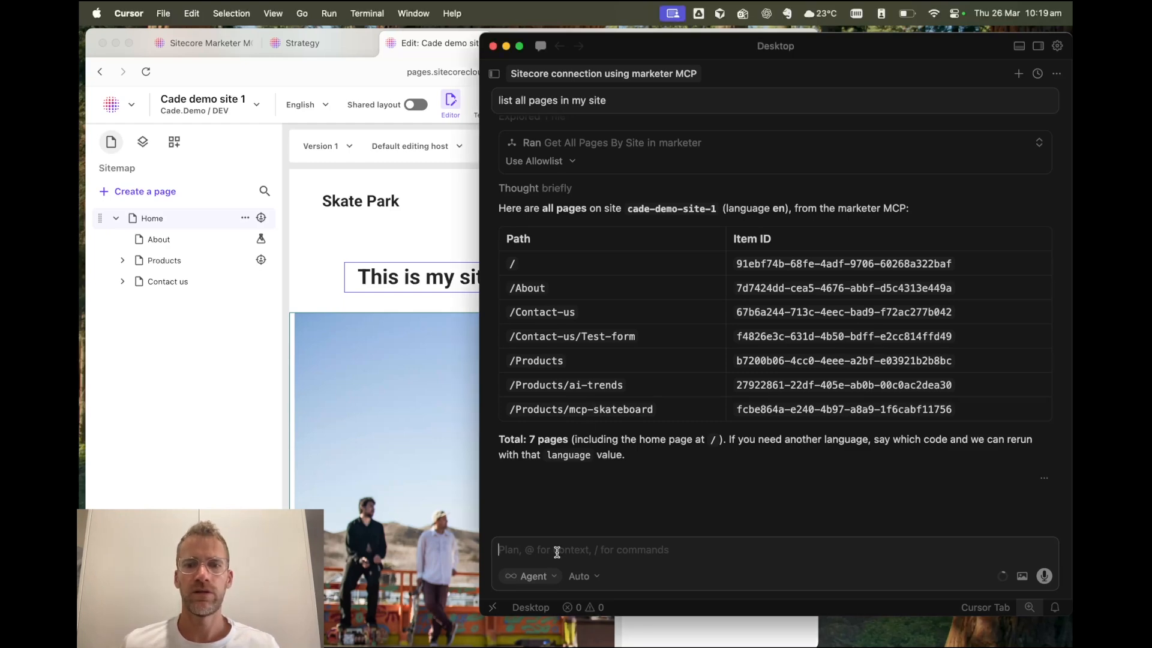
text(Create a new page in site root folder called mcp-test-x)
key(Return)
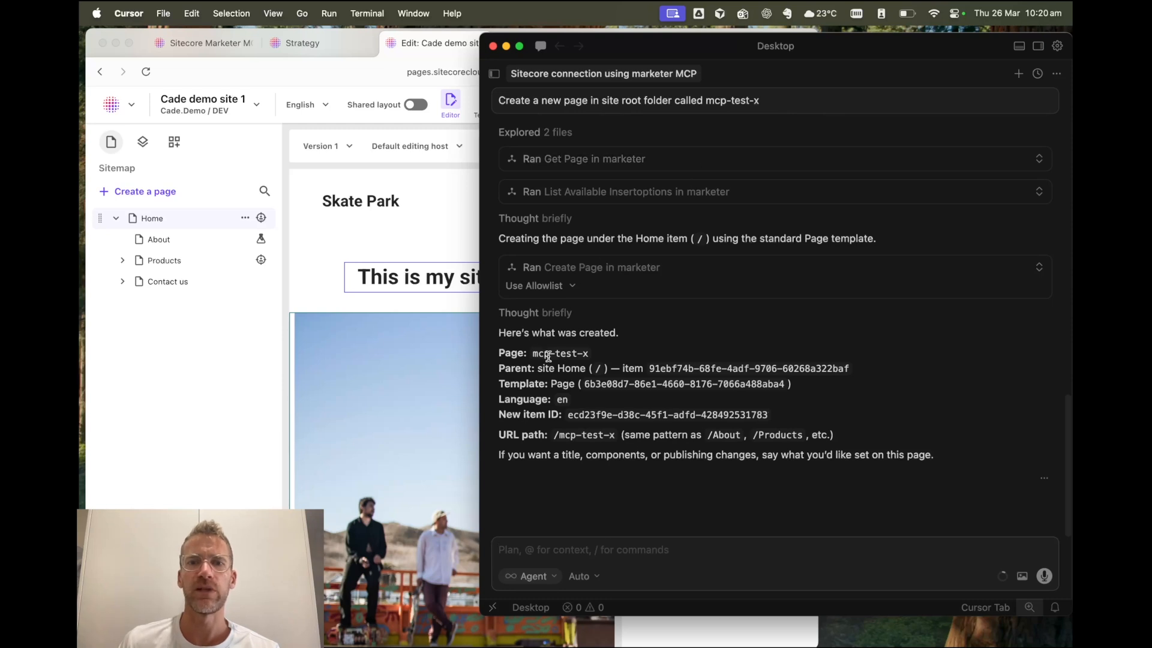
- Reload the page editor in ChatGPT Atlas, open the mcp-test-x page and select its Main placeholder to check the placeholder key
click(152, 360)
click(150, 73)
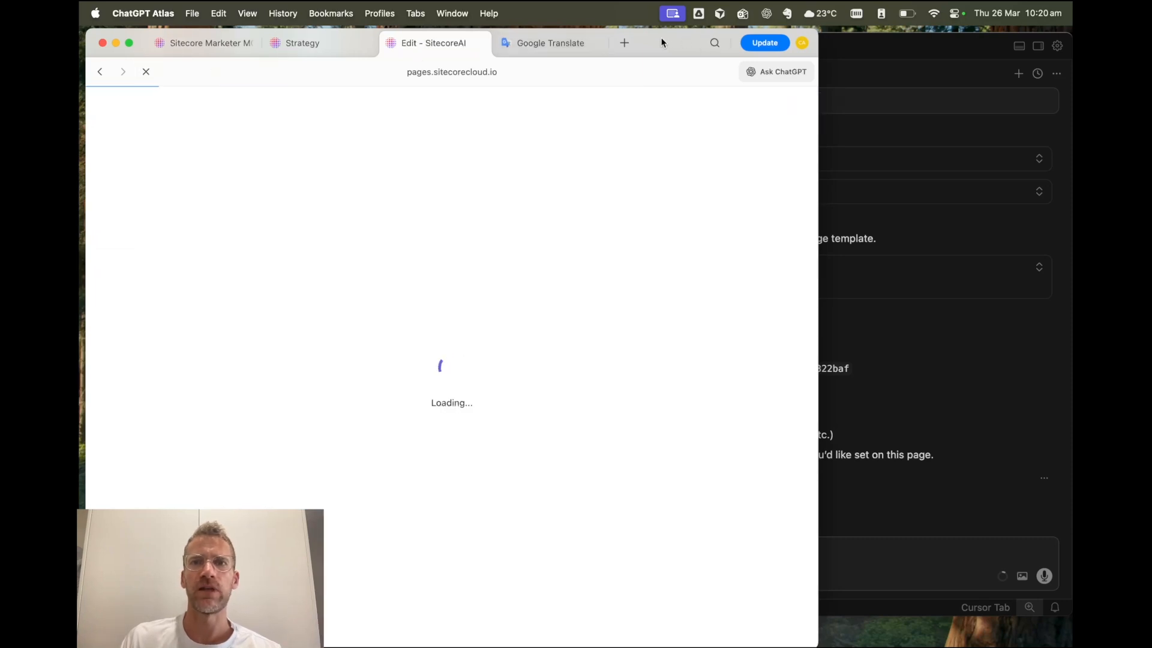
drag(662, 42, 657, 39)
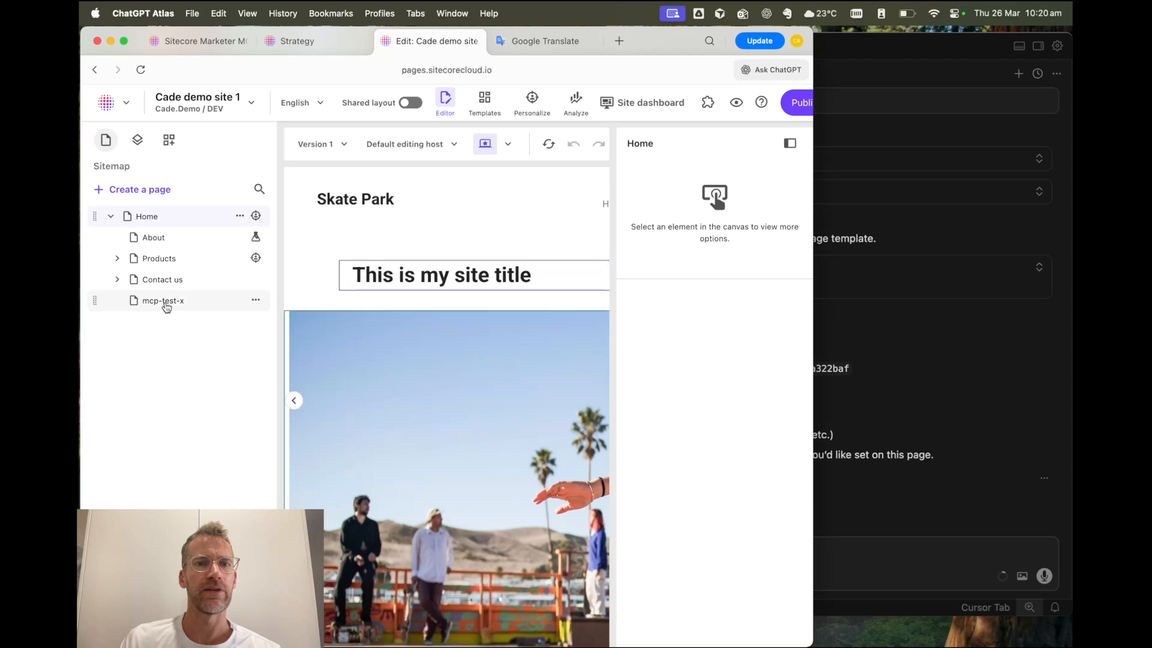
click(170, 303)
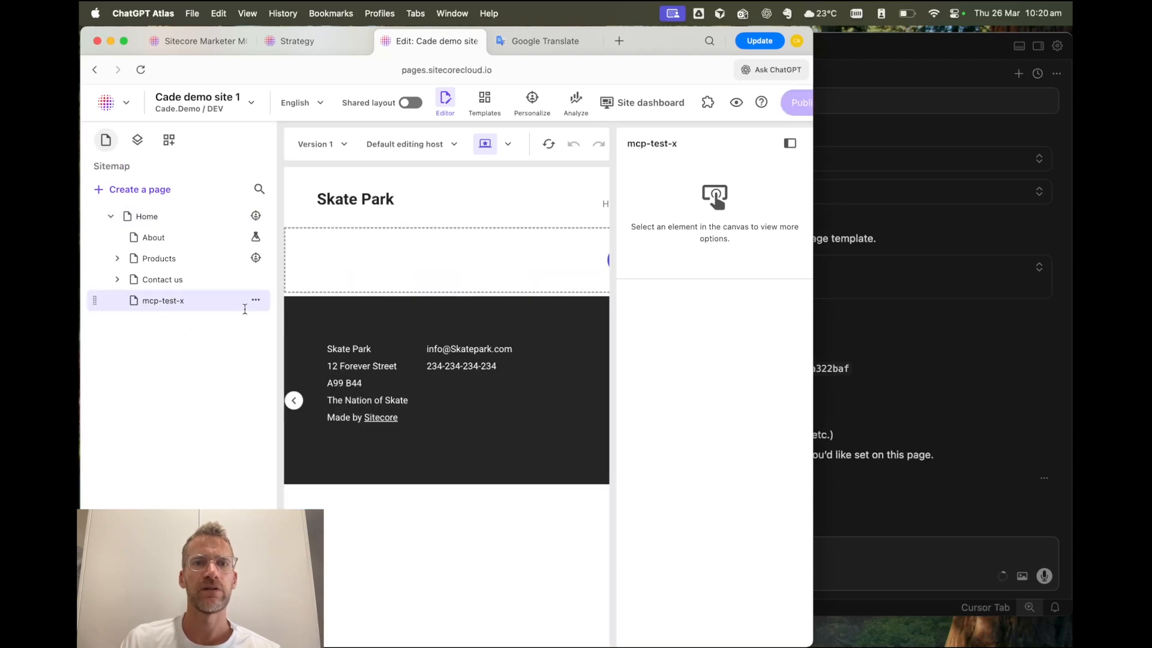
click(435, 266)
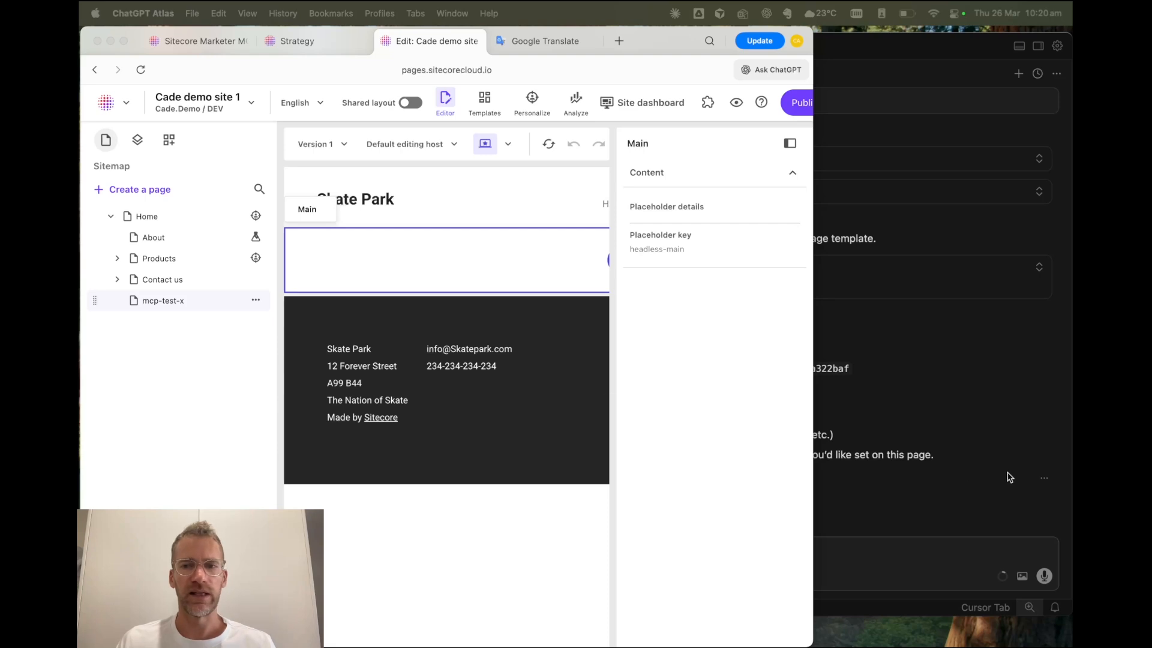
- Switch to Cursor and send the prompt "Add a rich text component to the headless-main placeholder on the page"
click(961, 489)
text(Add a rich text component to the headless-main placeholder on the page)
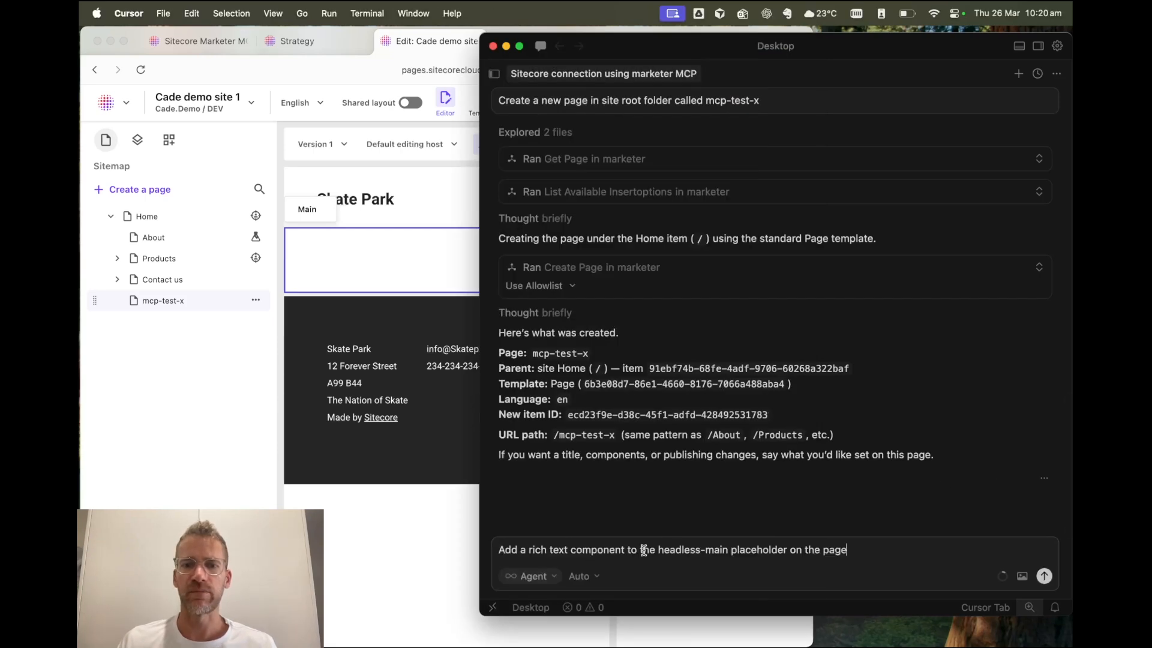
click(1045, 576)
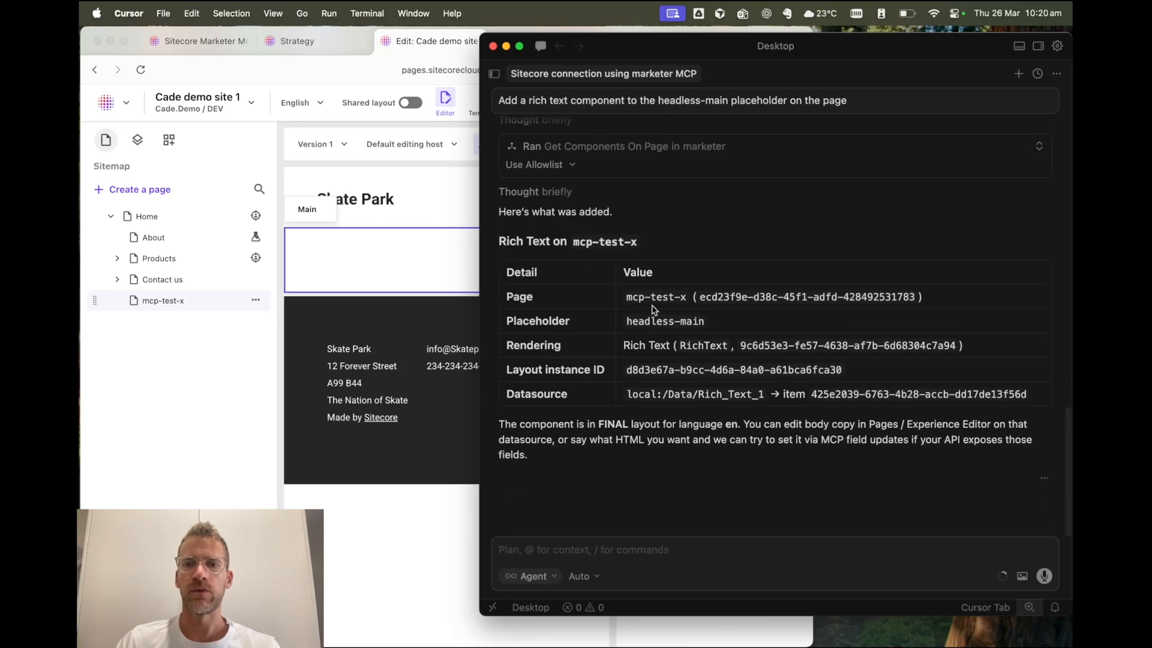
- Reload the mcp-test-x page in ChatGPT Atlas and select the Rich Text component in its Main placeholder to inspect it
click(294, 401)
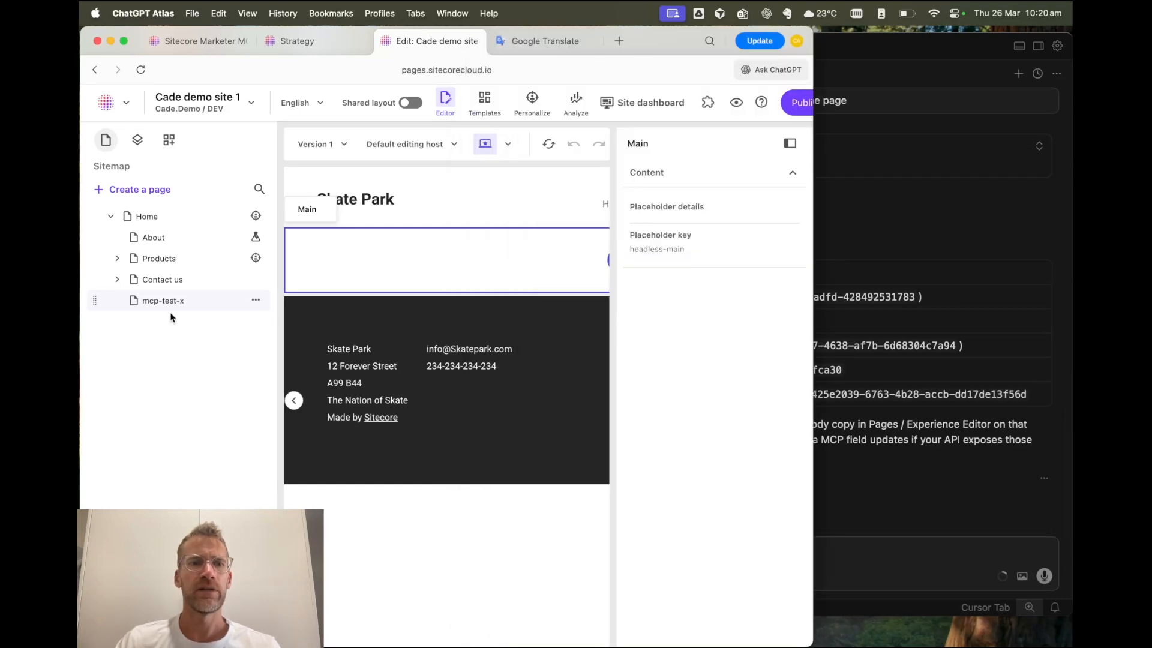
click(140, 70)
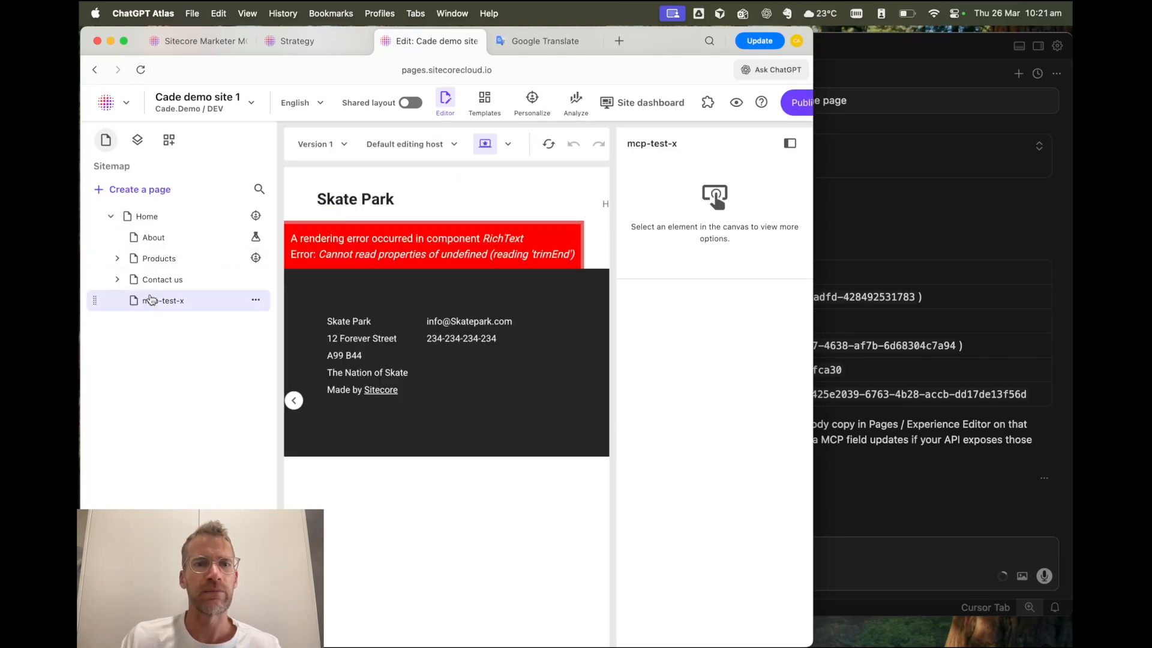
click(402, 242)
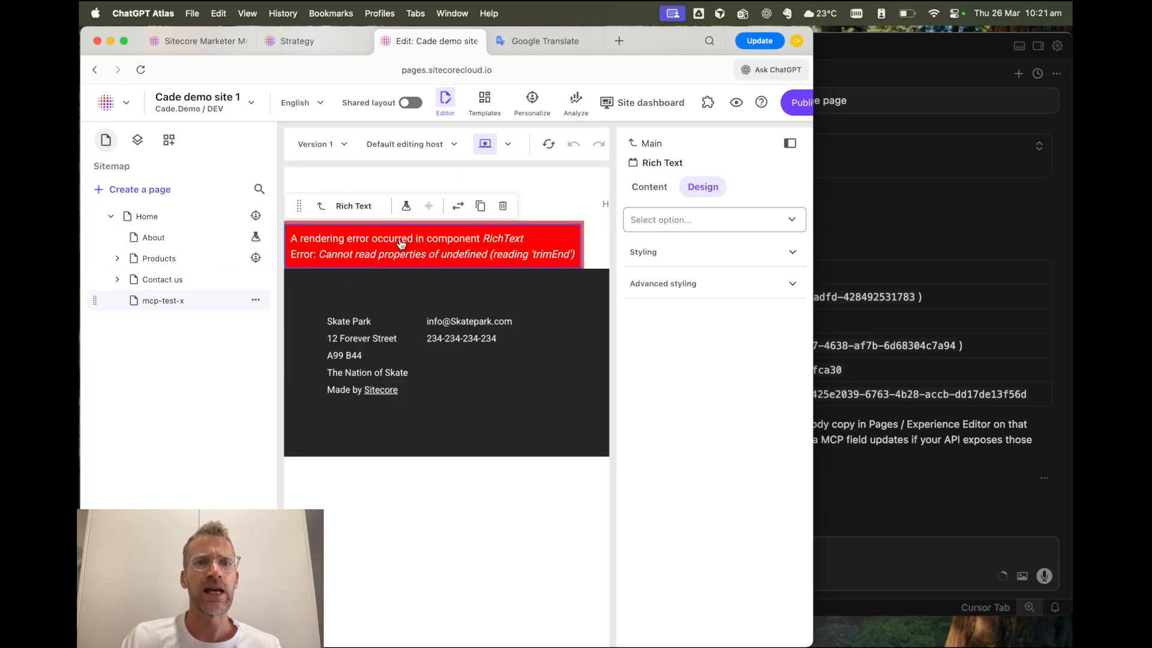
- Set the design option of the Rich Text component on mcp-test-x to Default and widen the browser window slightly
click(321, 206)
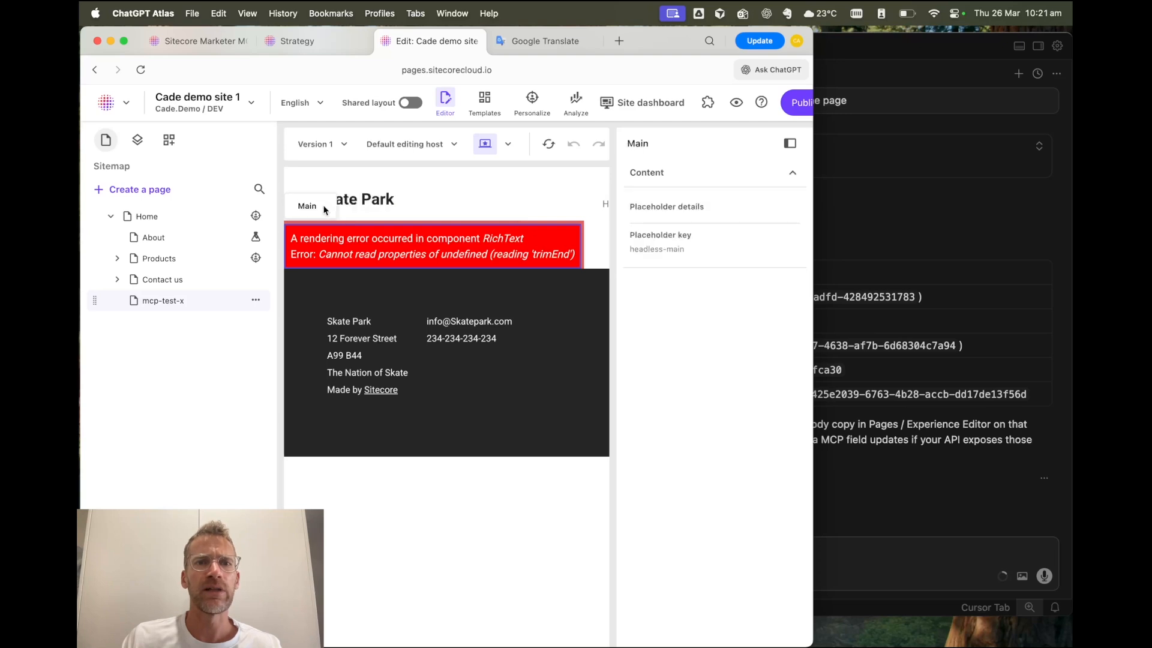
click(302, 235)
click(696, 221)
click(675, 252)
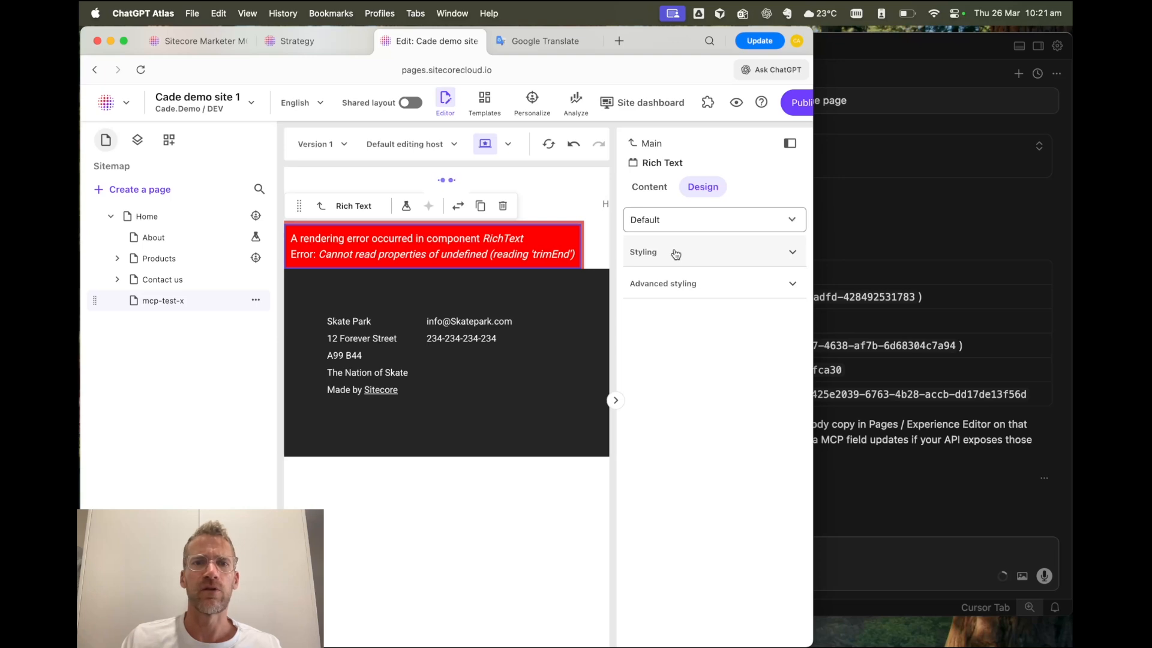
drag(815, 285, 835, 285)
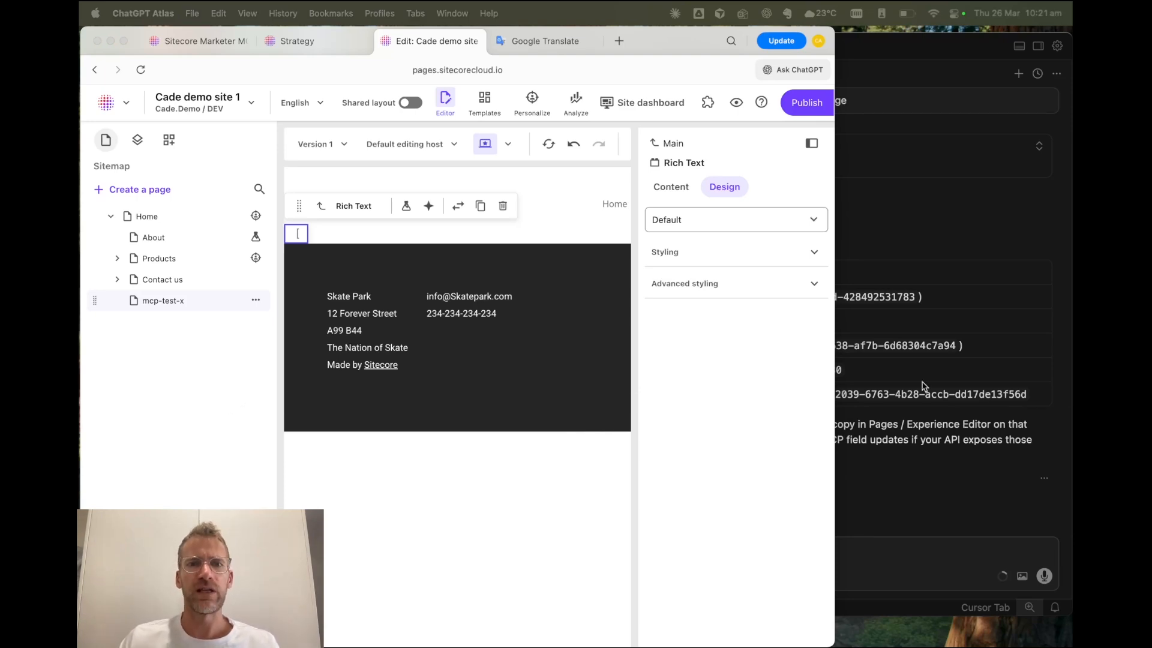
- Switch to Cursor and send the prompt "populate the richtext component on the page 'mcp-test-2' with 100 random fruit names"
click(933, 437)
text(populate the richtext component on the page 'mcp-test-2' with 100 random fruit names)
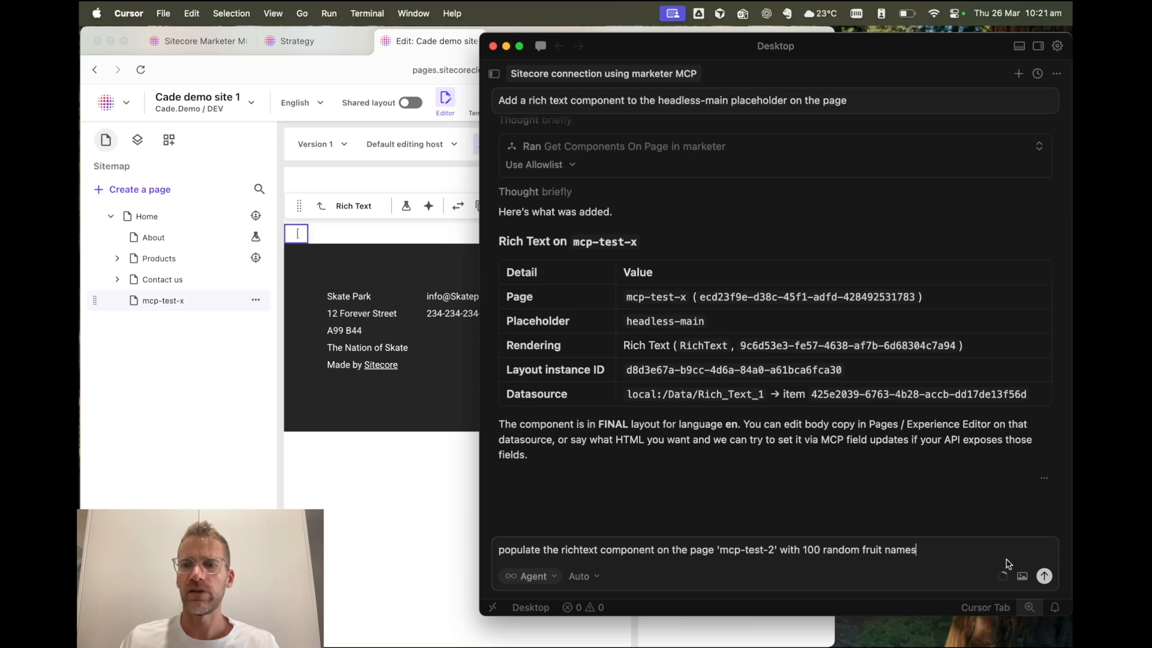
click(1045, 576)
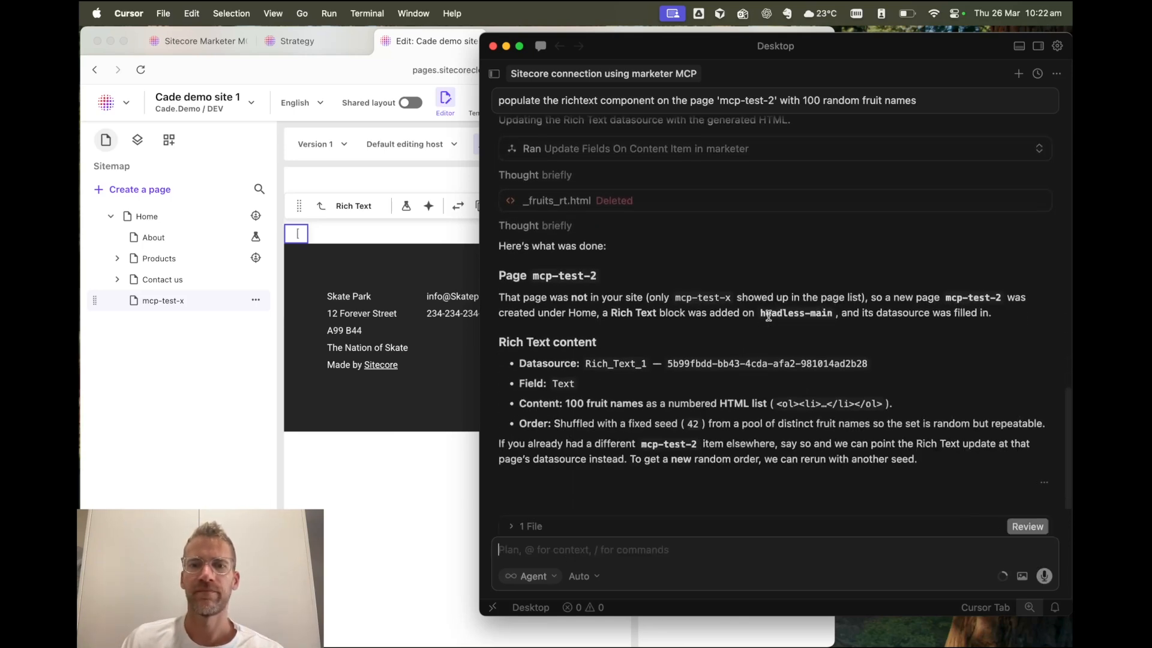
- Switch to ChatGPT Atlas, reload the page editor and open the mcp-test-2 page
click(180, 85)
click(141, 69)
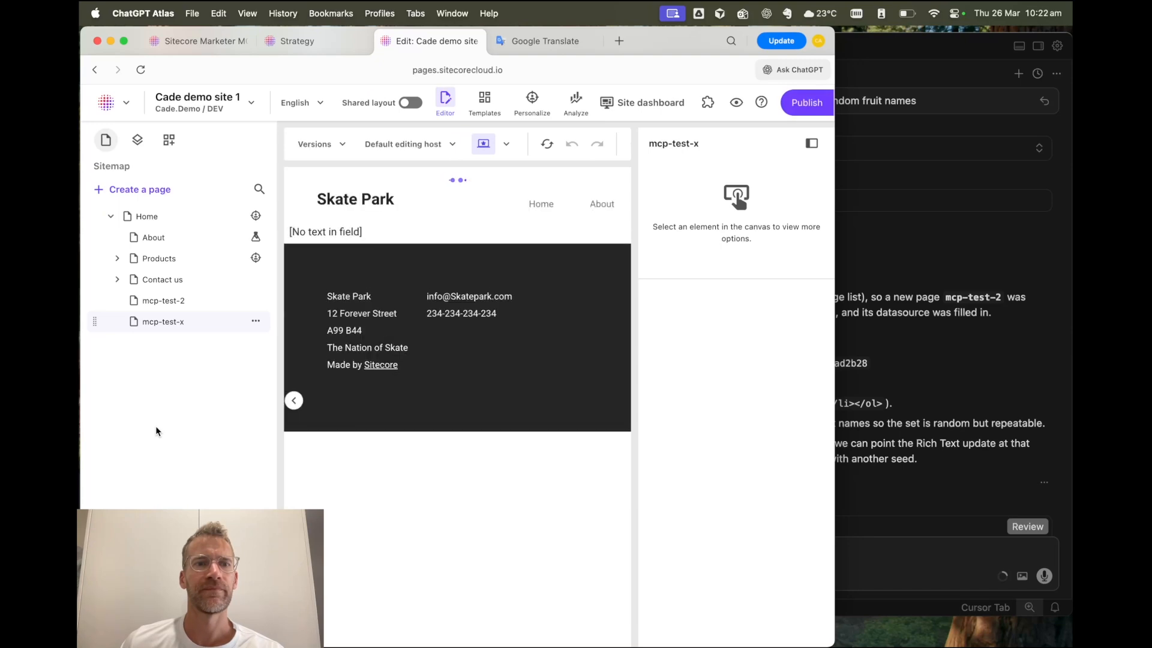
click(163, 306)
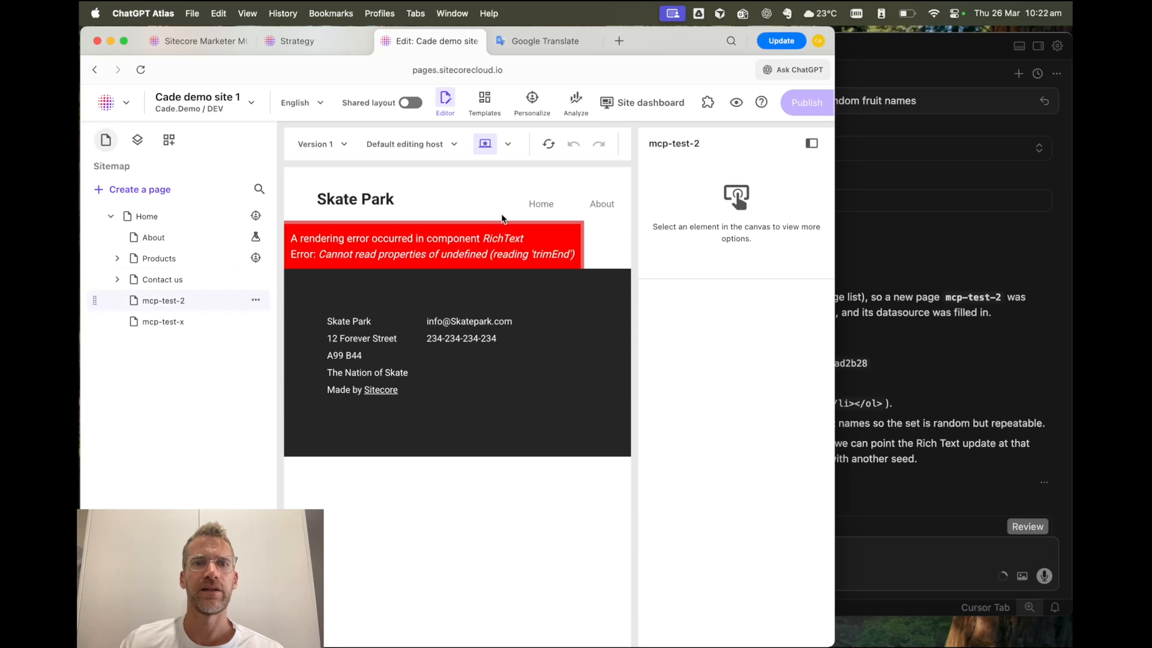
- Set the design option of the Rich Text component on mcp-test-2 to Default and look through its fruit list
click(483, 245)
click(761, 220)
click(709, 255)
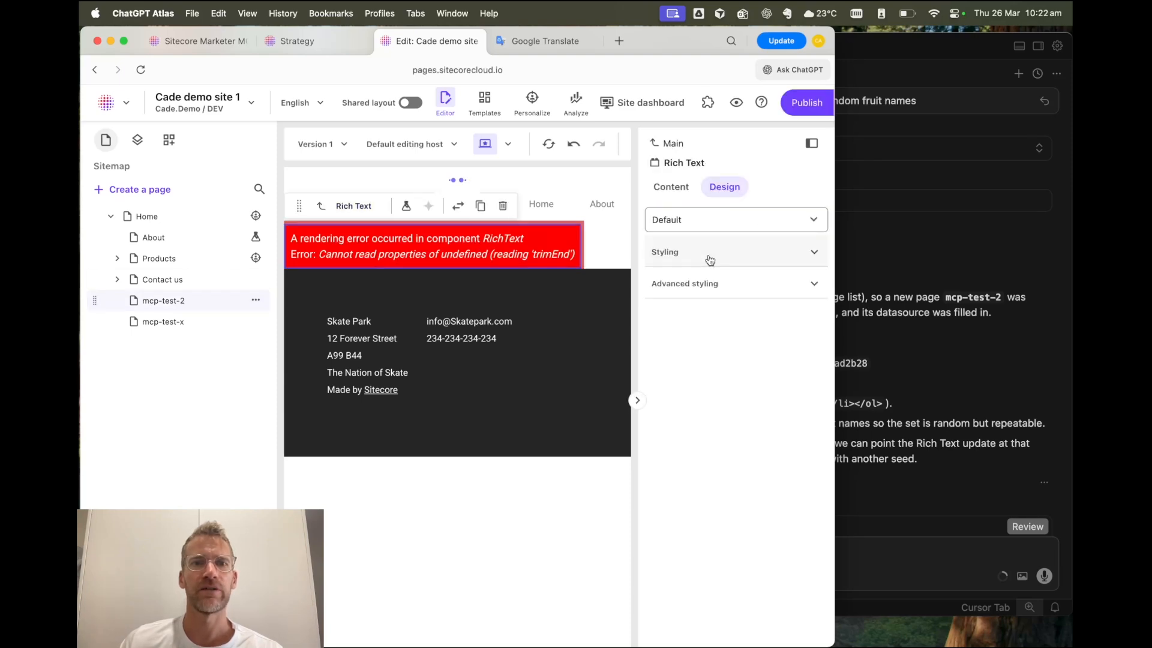
scroll(442, 298, down, 10)
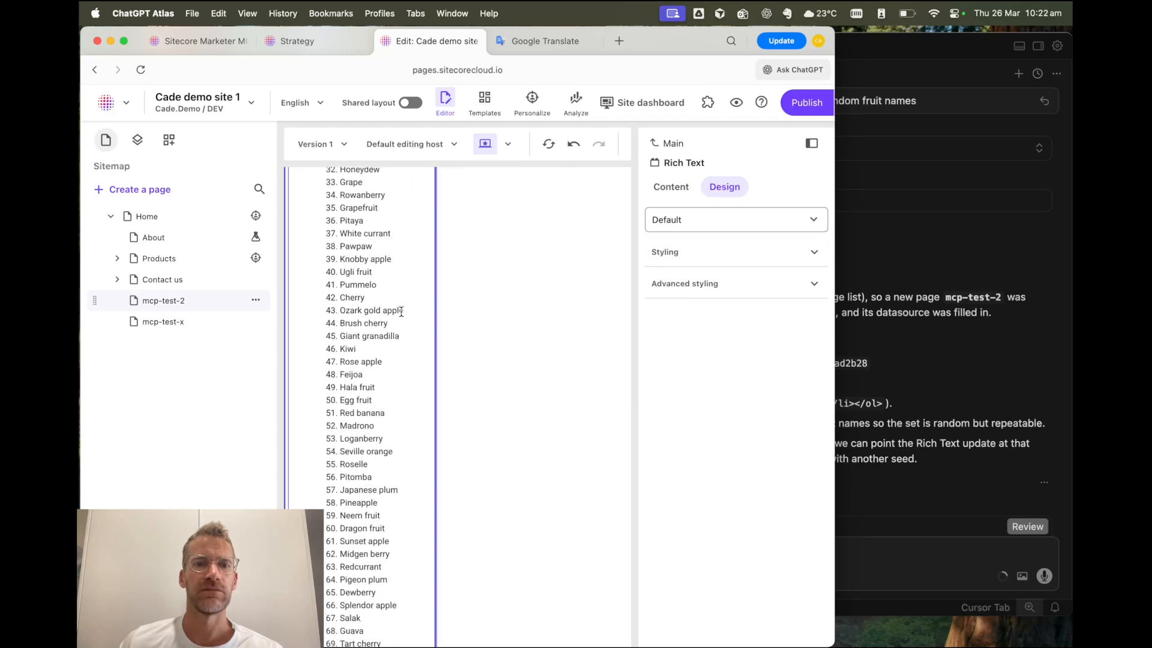
scroll(401, 311, down, 10)
scroll(402, 312, up, 15)
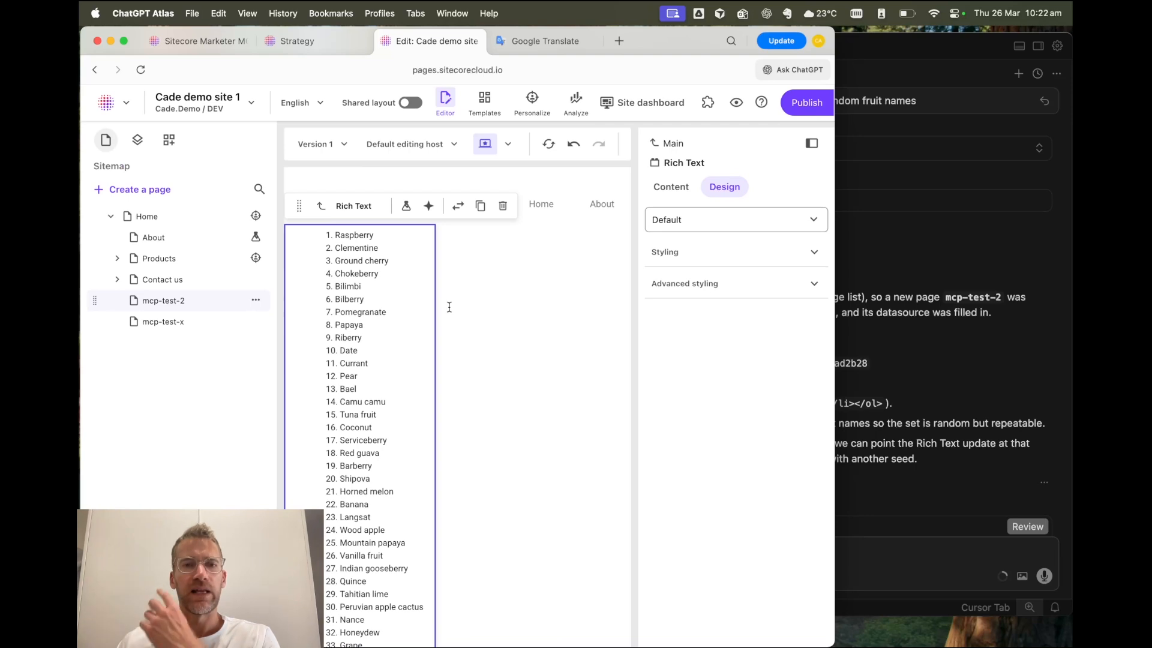
- Switch to Cursor, send "Translate the contents of this page into French in the French language version of the page" and read the response
click(893, 483)
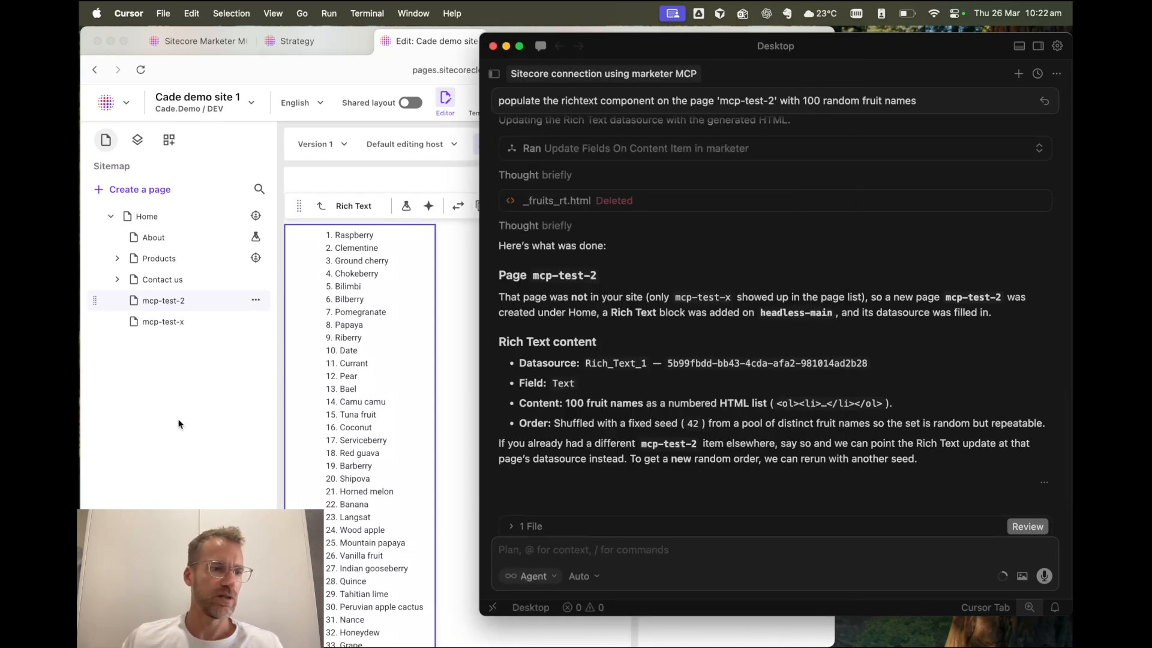
text(Translate the contents of this page into French in the French language version of the pag)
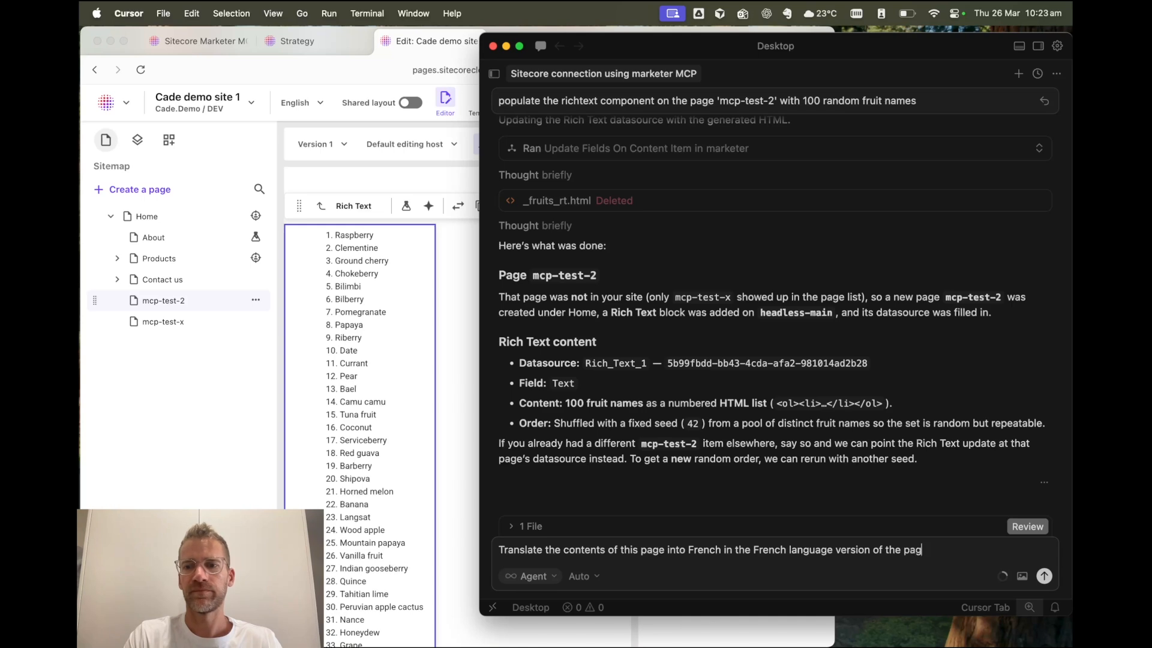
key(Return)
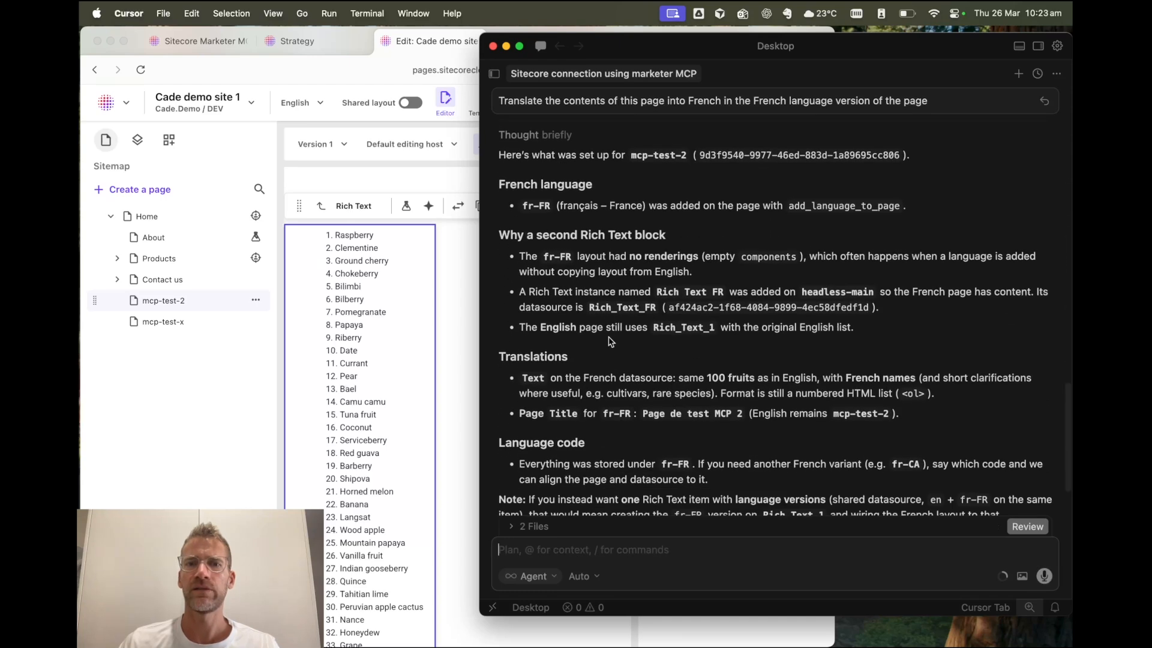
scroll(610, 341, down, 3)
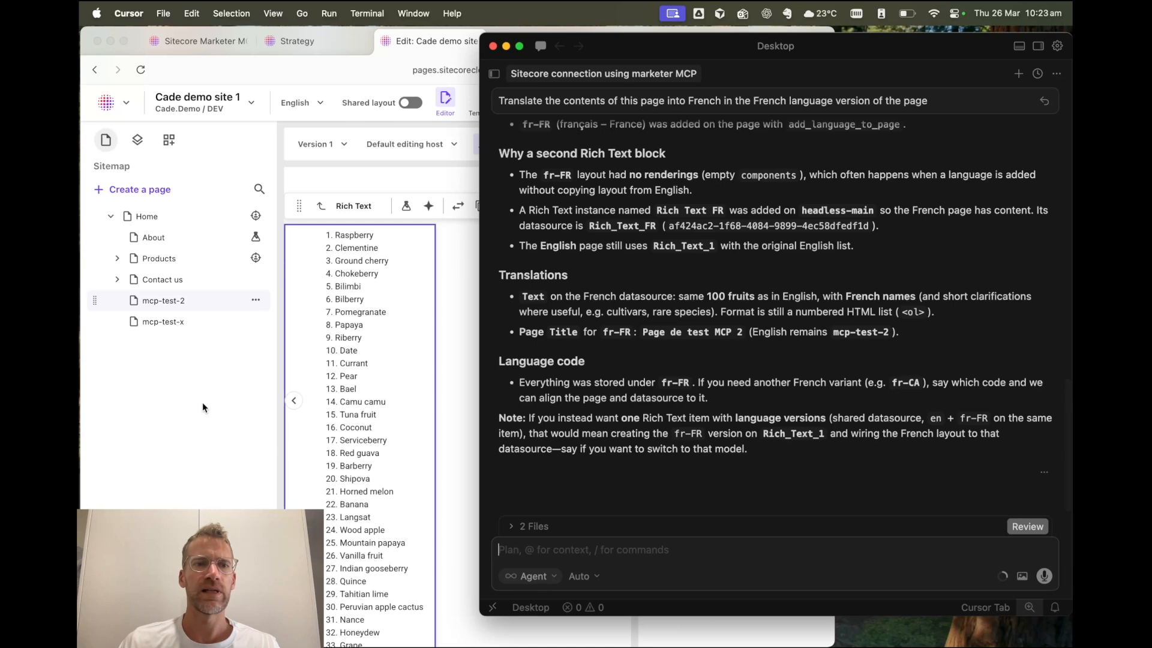
- Reload the page editor in ChatGPT Atlas and switch the mcp-test-2 page's language to French (France)
click(206, 409)
click(141, 69)
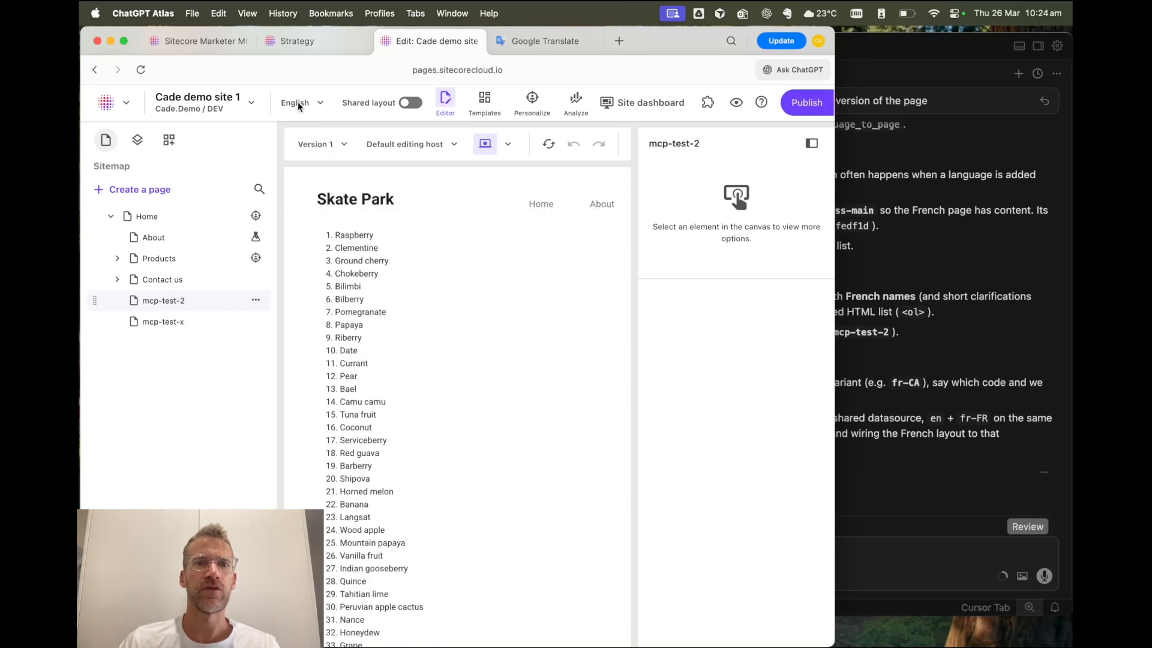
click(322, 106)
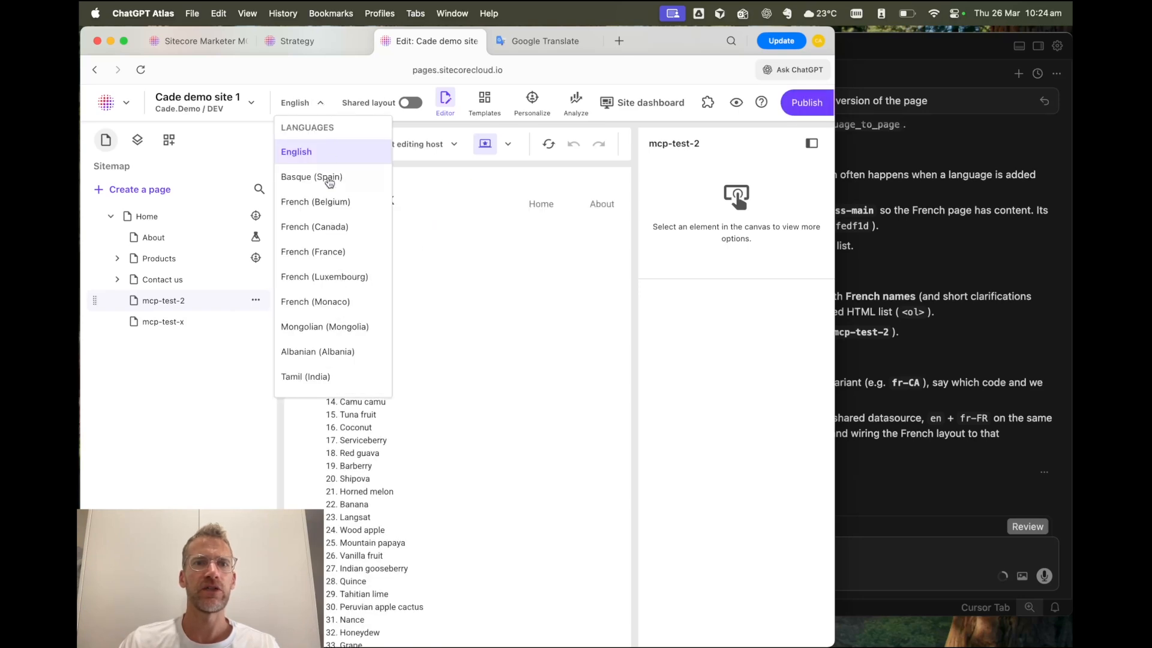
click(315, 250)
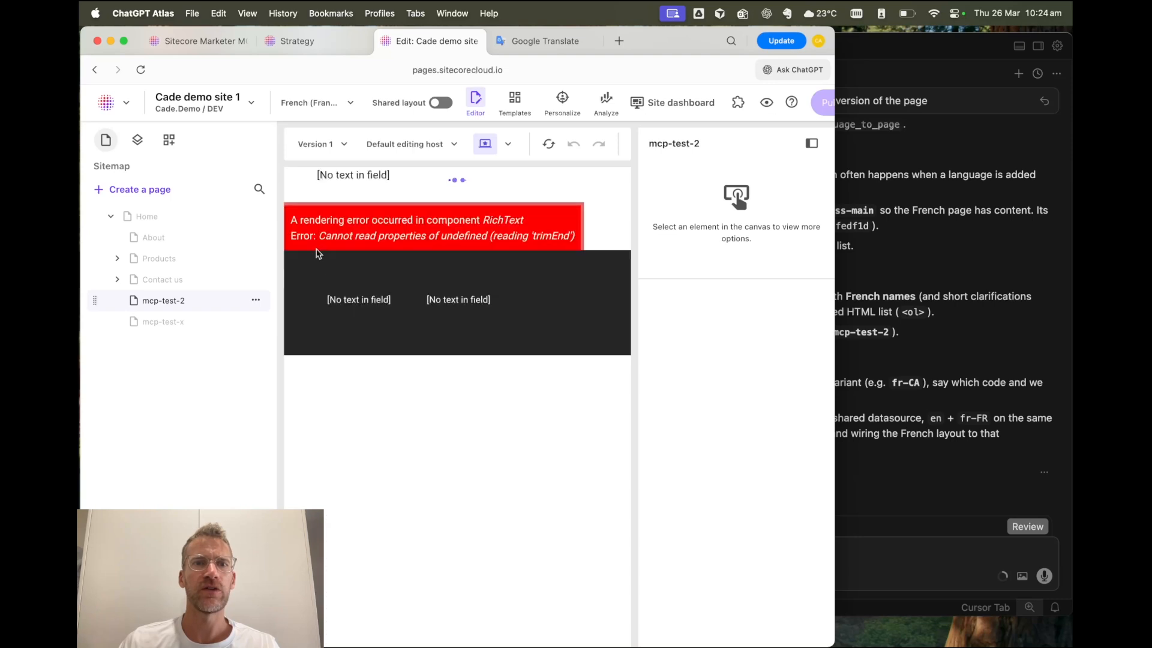
- Set the French version's RichText component design option to Default and switch the page language back to English
click(468, 226)
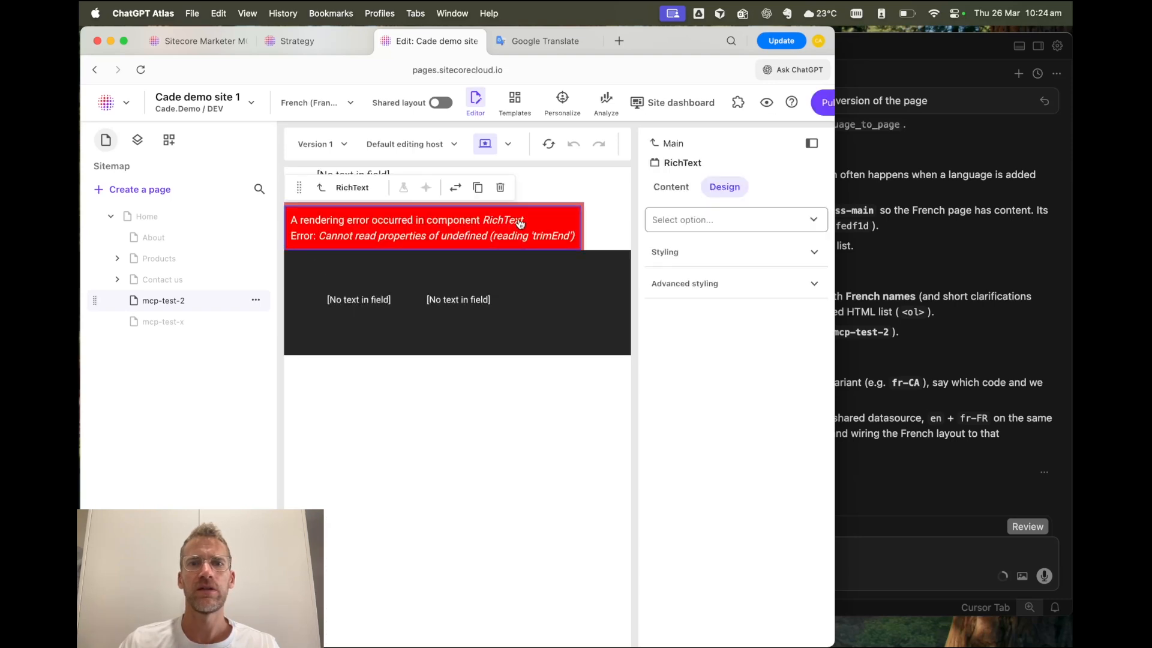
click(720, 221)
click(704, 253)
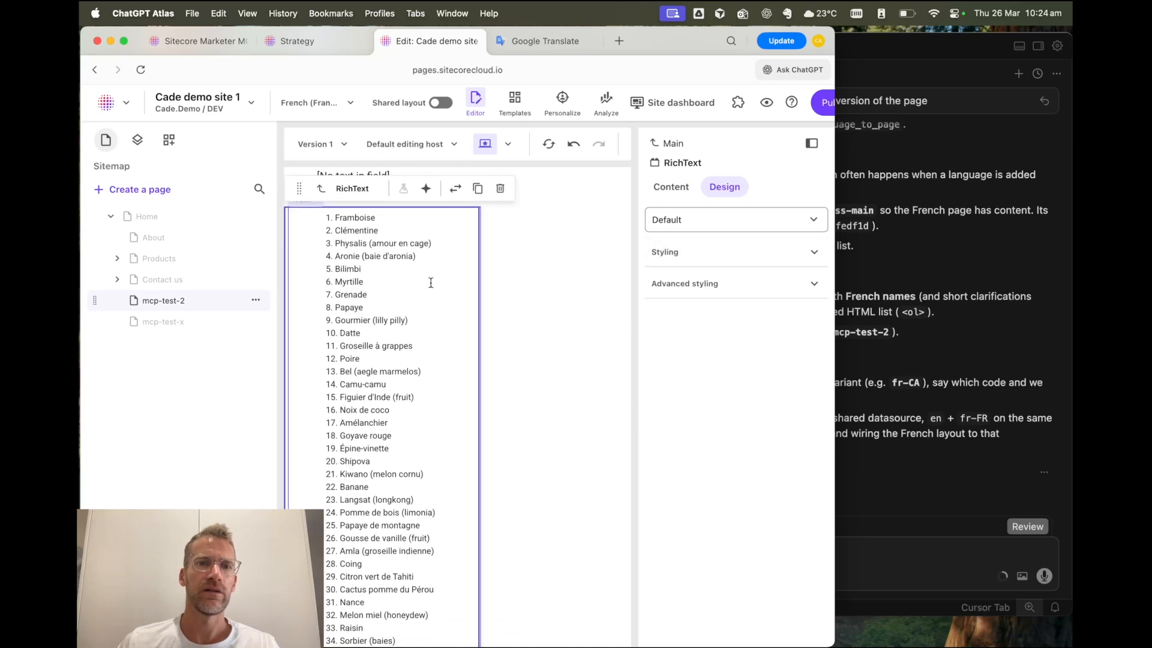
scroll(429, 276, down, 3)
scroll(432, 283, down, 8)
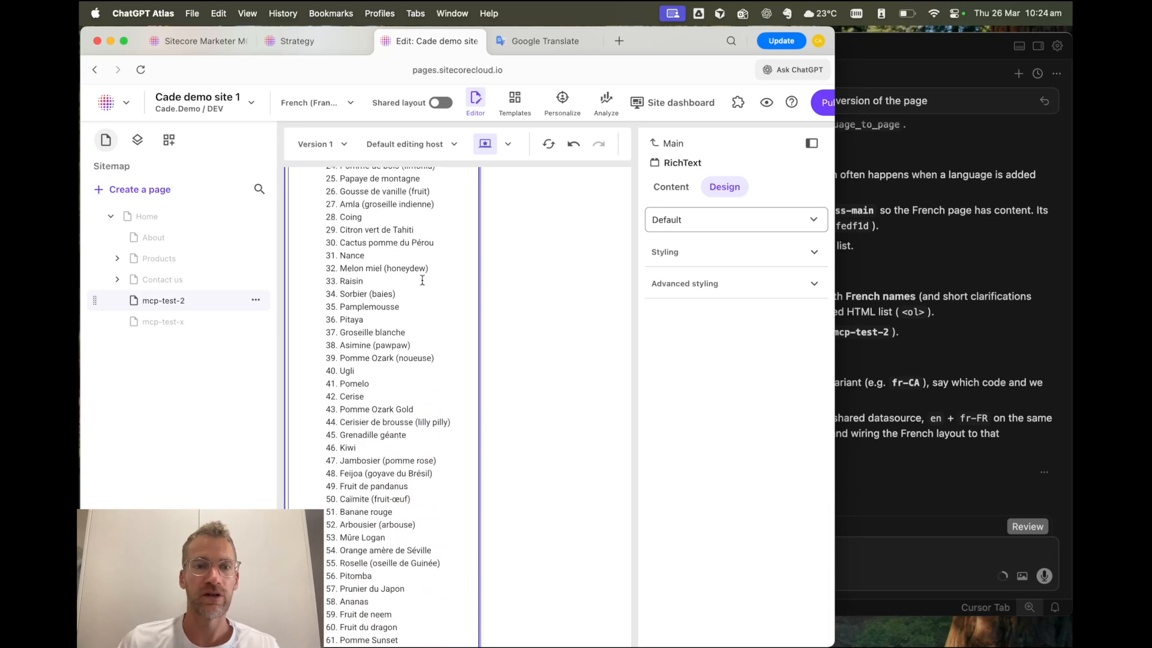
click(349, 105)
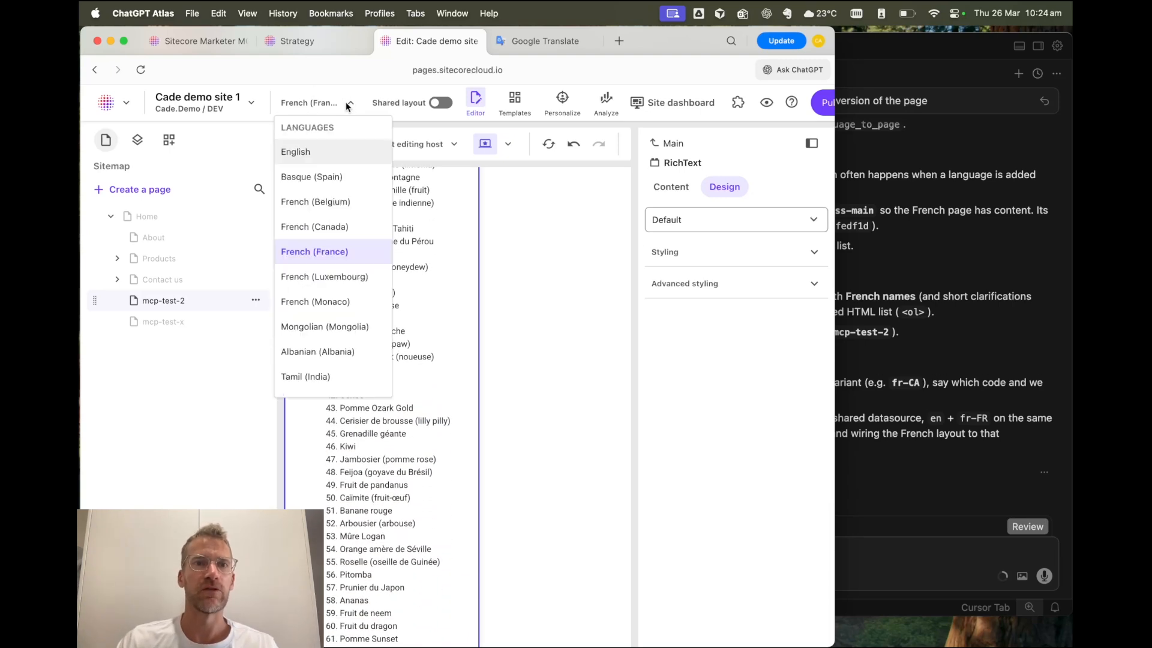
click(319, 157)
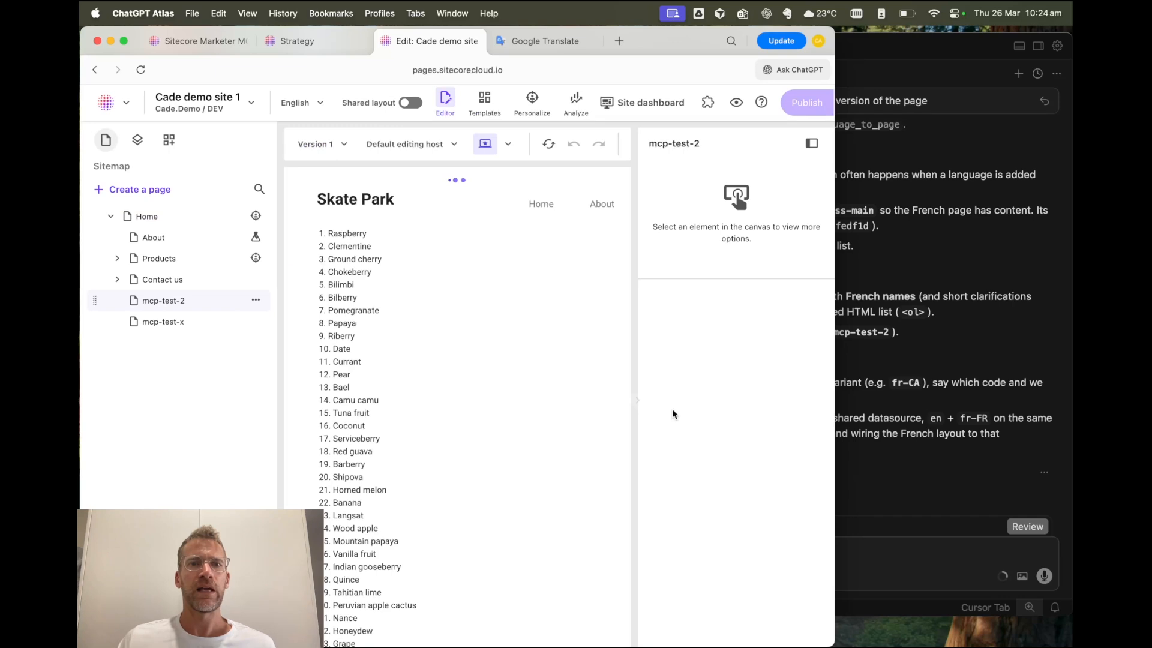
- Switch to Cursor and send the prompt "Update the content in the English version of the page with 50 words about why apples are better than bananas"
click(921, 555)
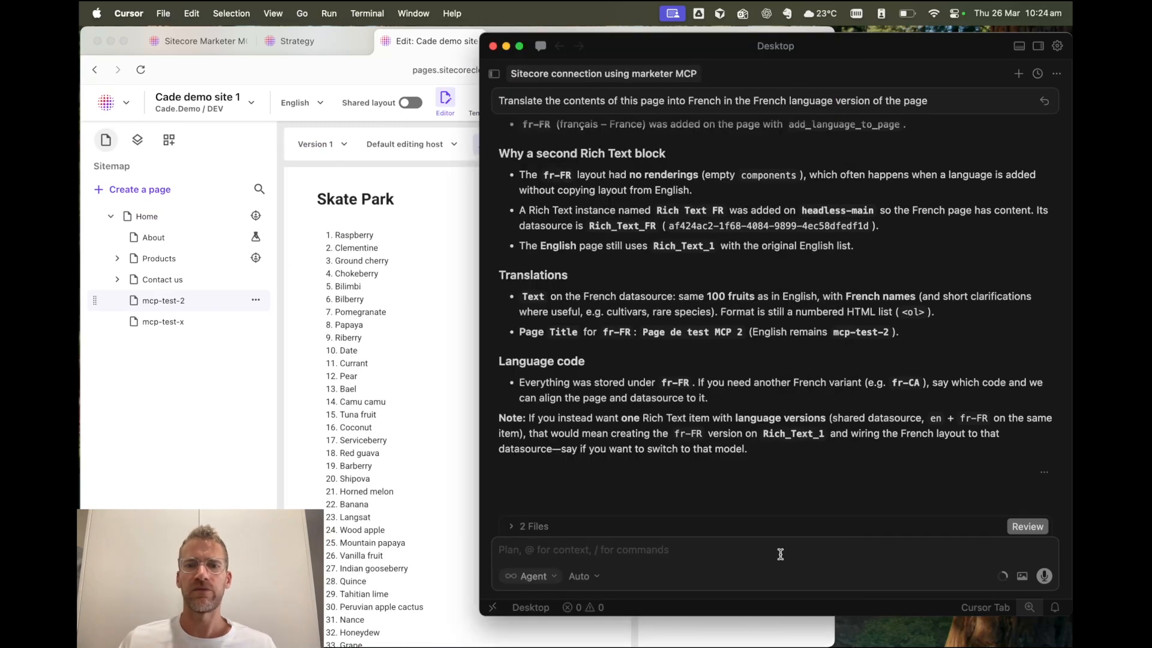
text(U)
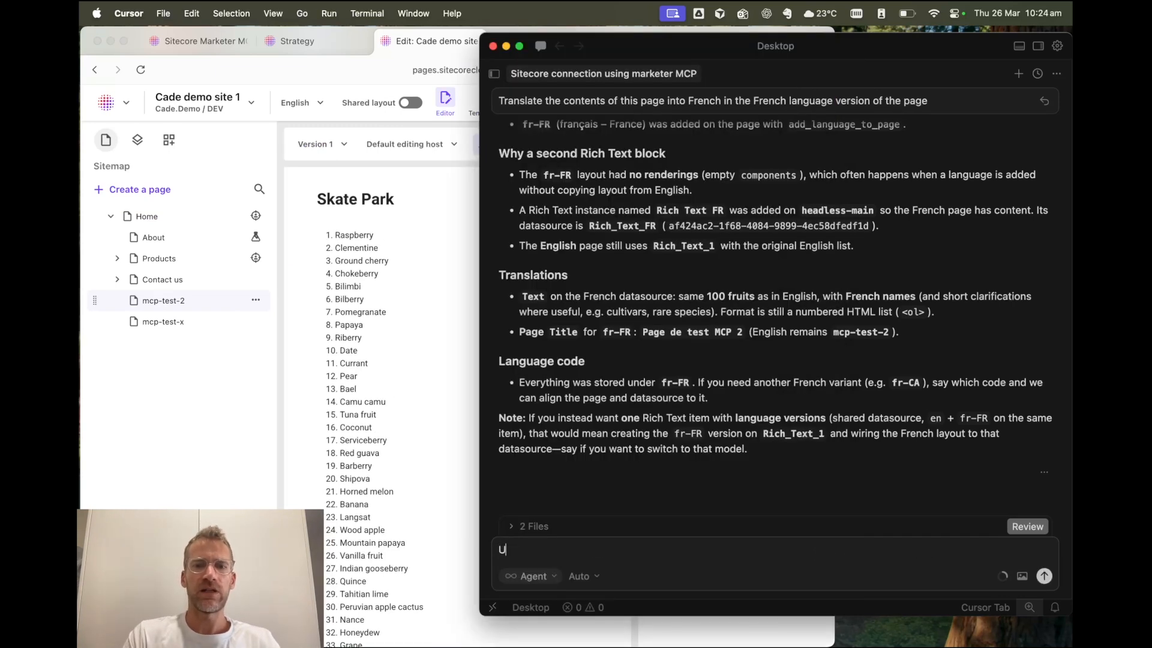
text(pdate teh co)
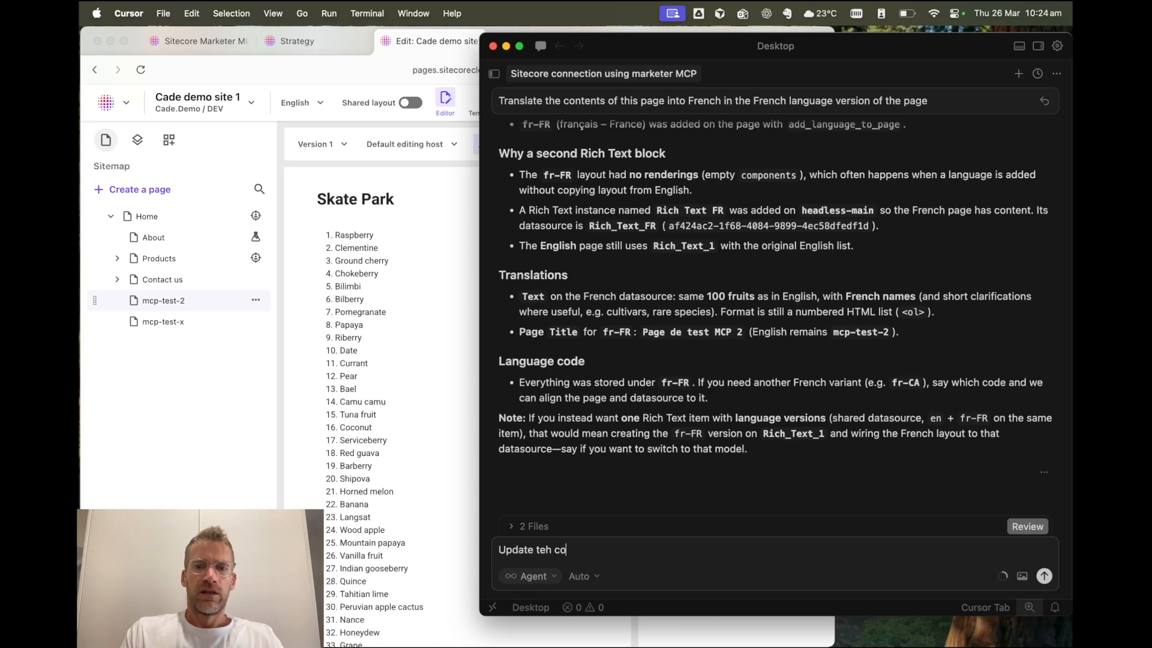
text(ntntent in the Englis)
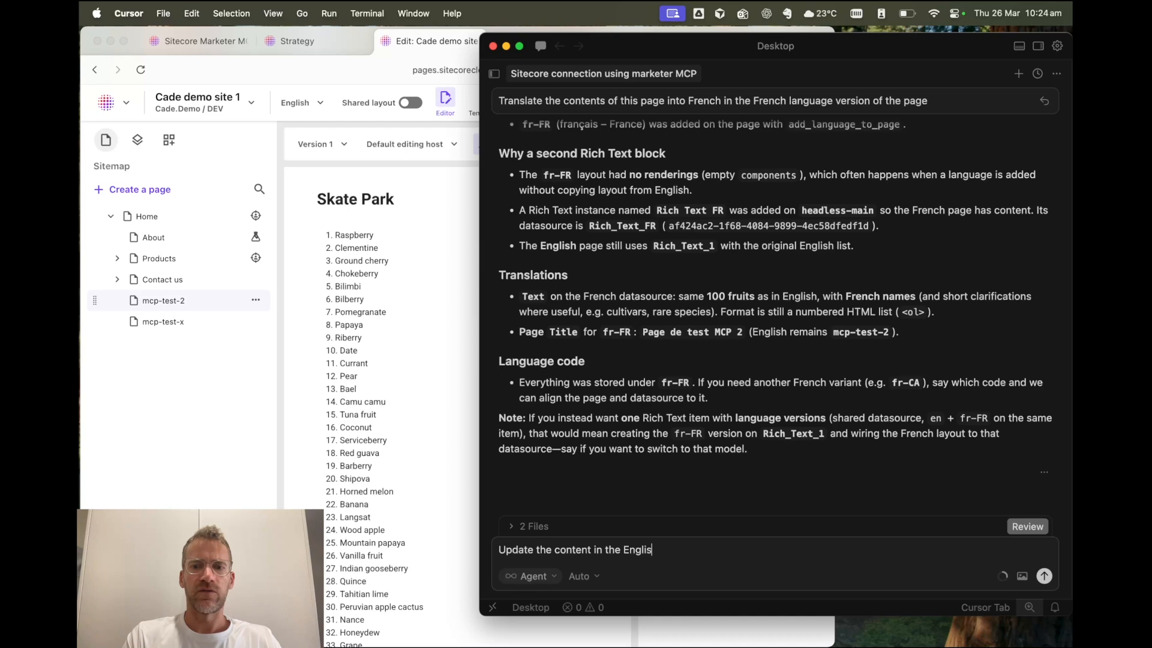
text(h version of the page with 100 words about why apples are better than bananas)
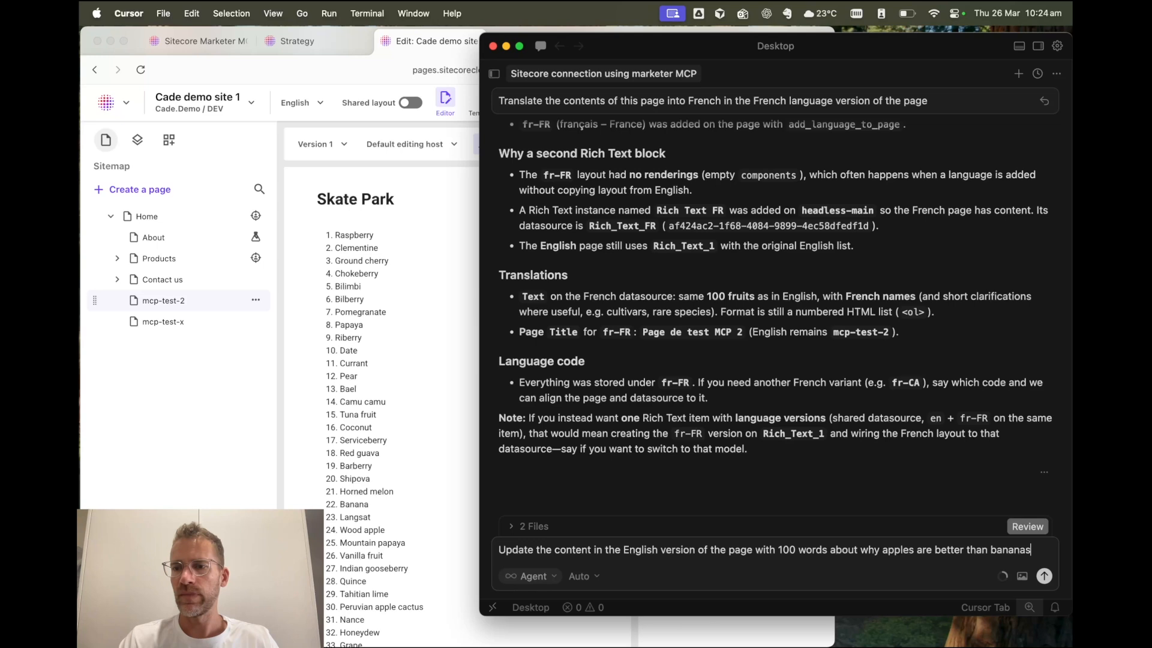
drag(778, 549, 795, 548)
text(50)
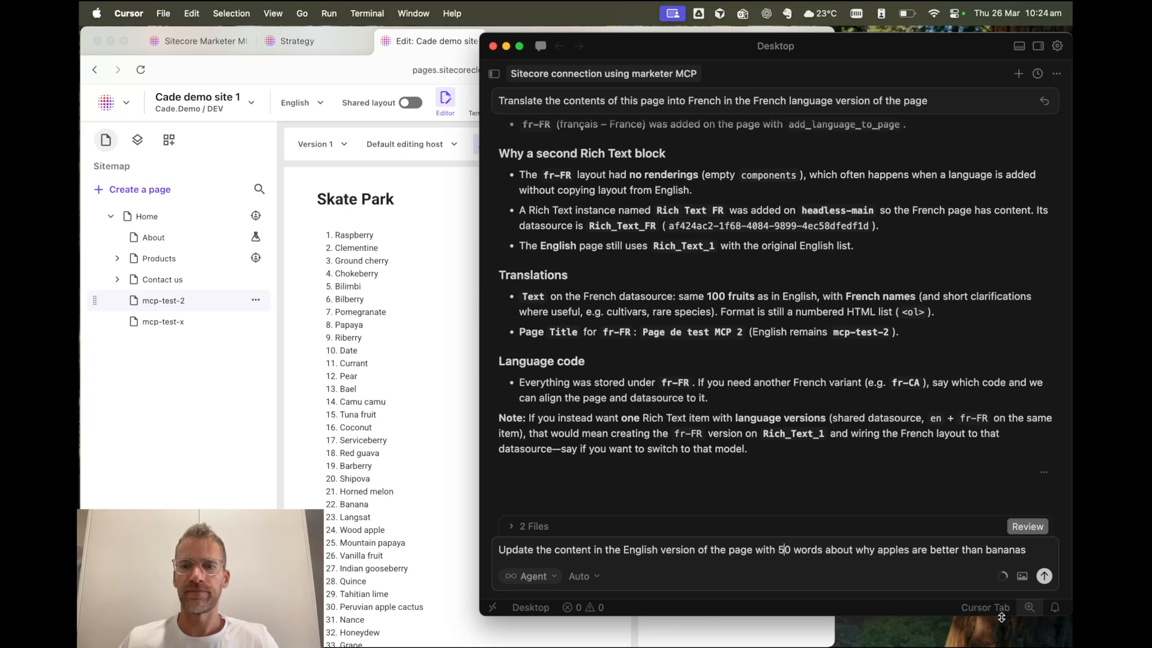
click(1044, 577)
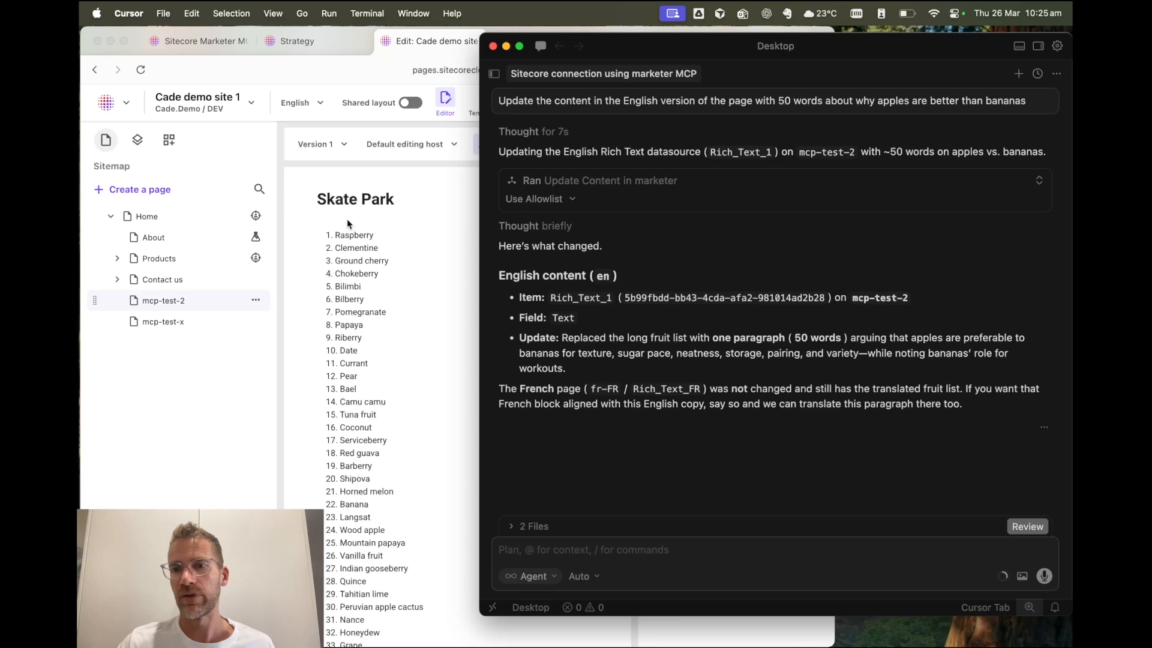
- Reload the English mcp-test-2 page in ChatGPT Atlas and widen the browser window to check its updated text
click(162, 309)
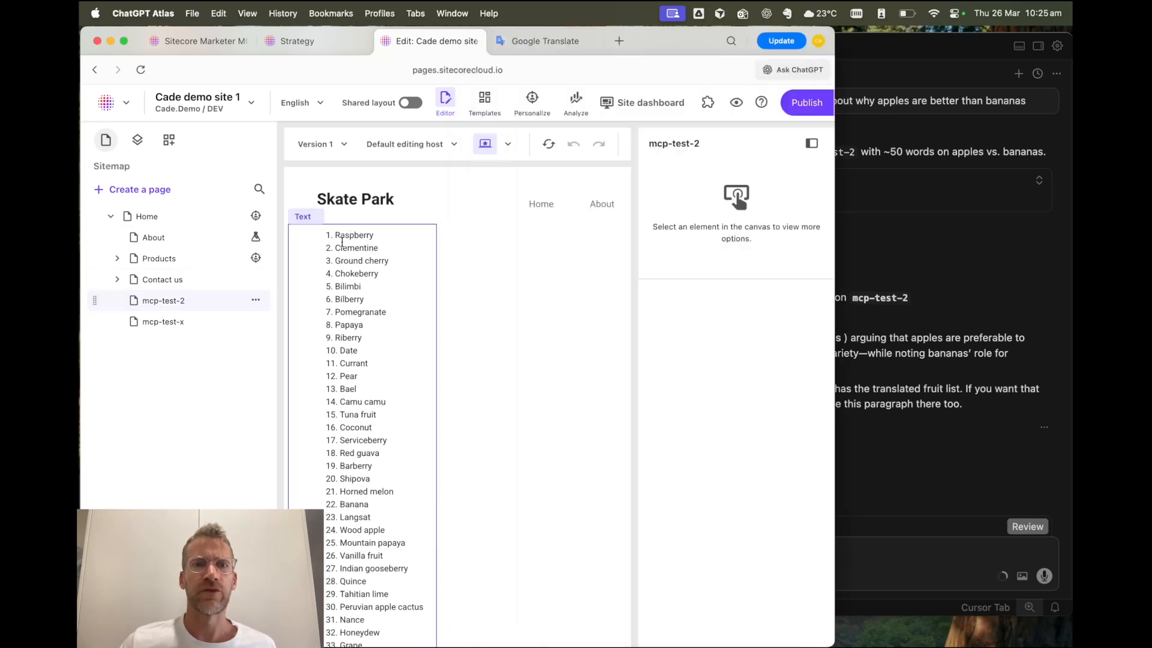
click(141, 70)
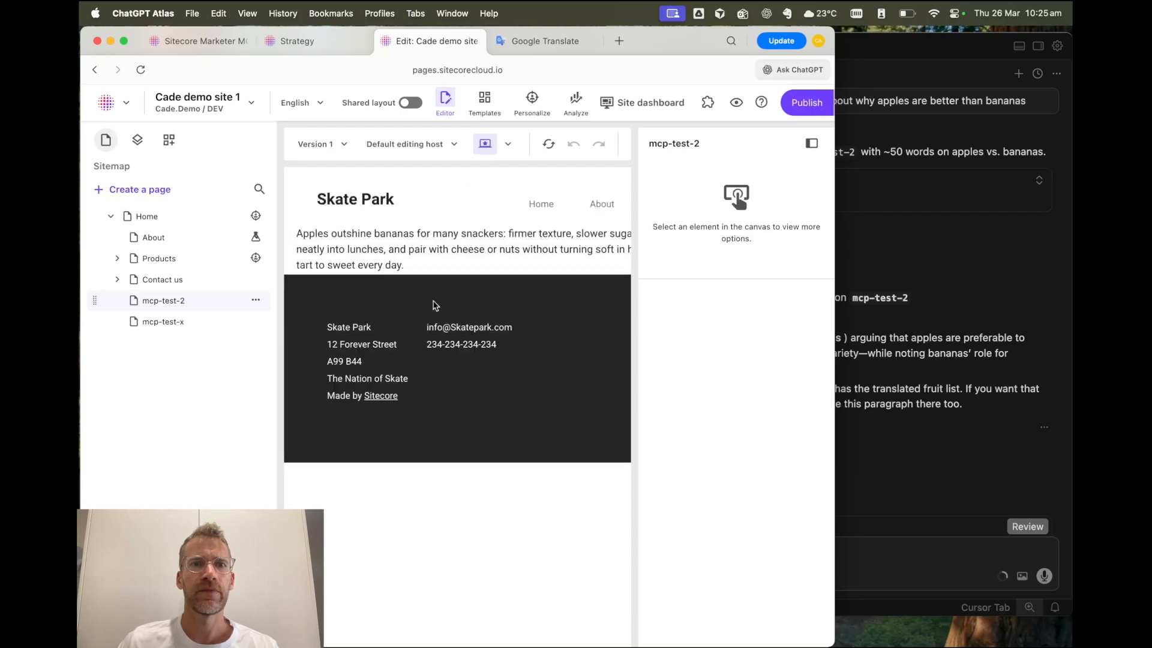
drag(835, 274, 859, 274)
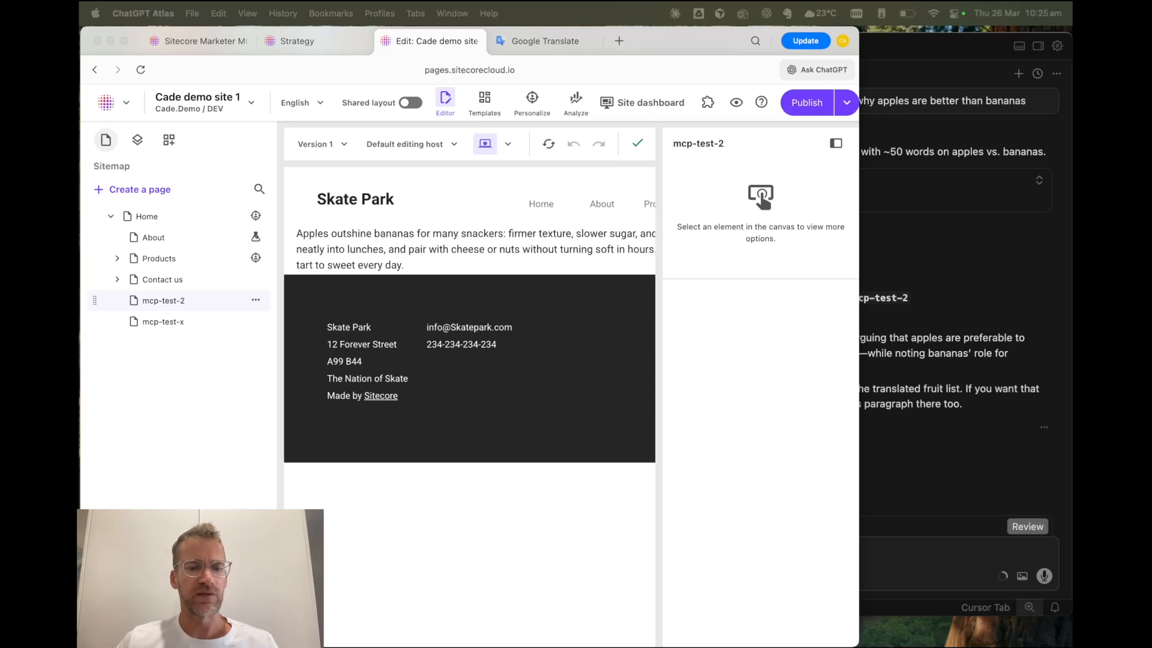
- Switch to Cursor and send the prompt "Create a new landing page for our summer discount promo. Populate the page with relevant components and content"
click(982, 469)
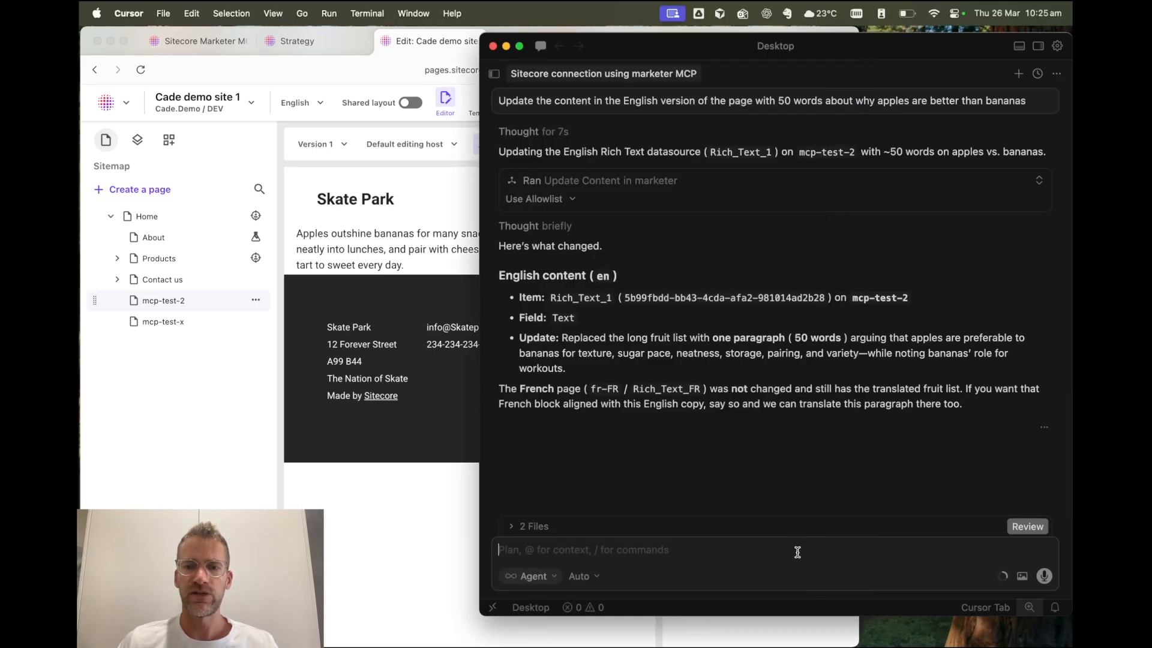
text(Create a new landing page for our summer discount promo. Populate the page with relevant componen)
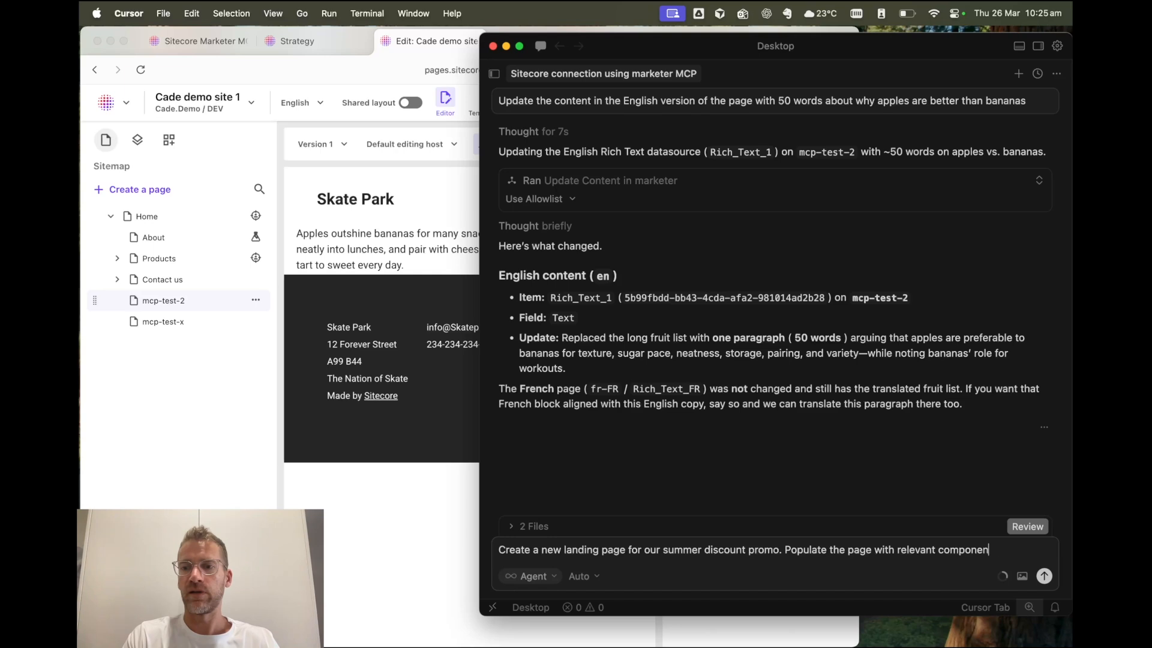
text(content)
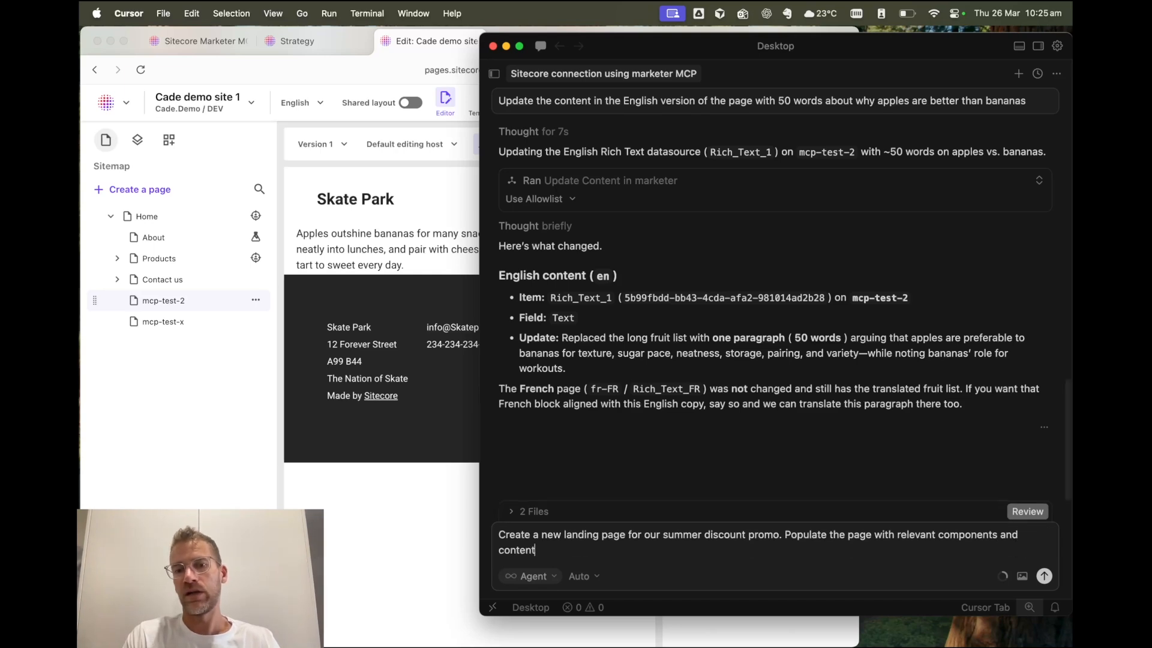
key(Return)
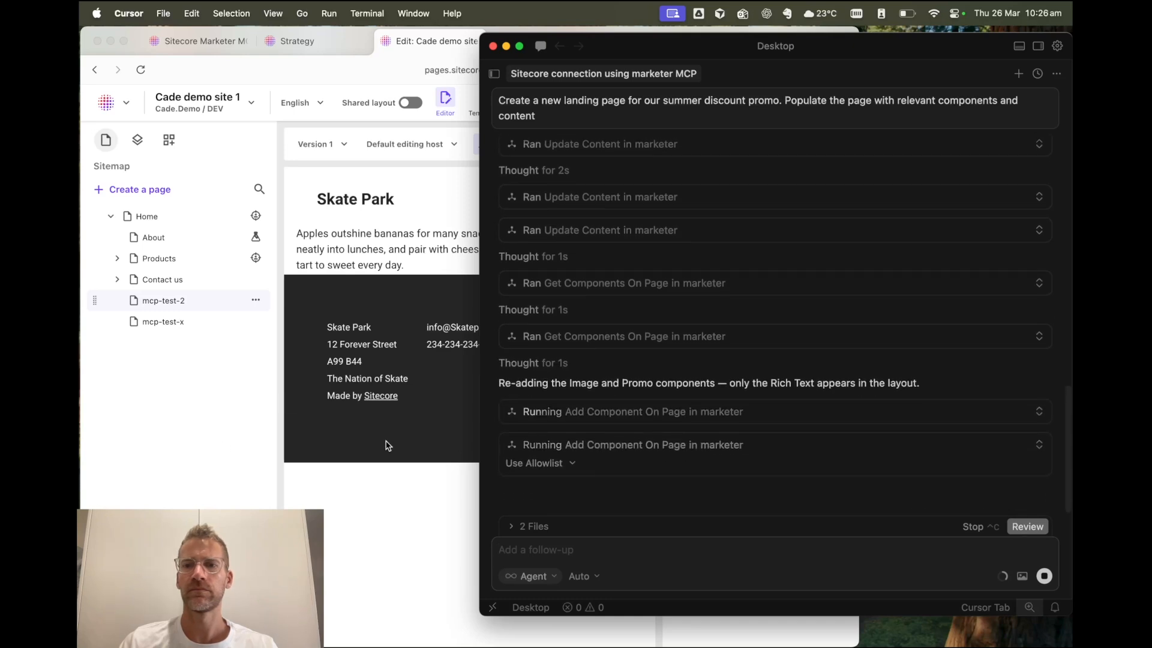
- Switch to ChatGPT Atlas, reload the page editor, open the summer-discount page and widen the browser window to check its components
click(167, 451)
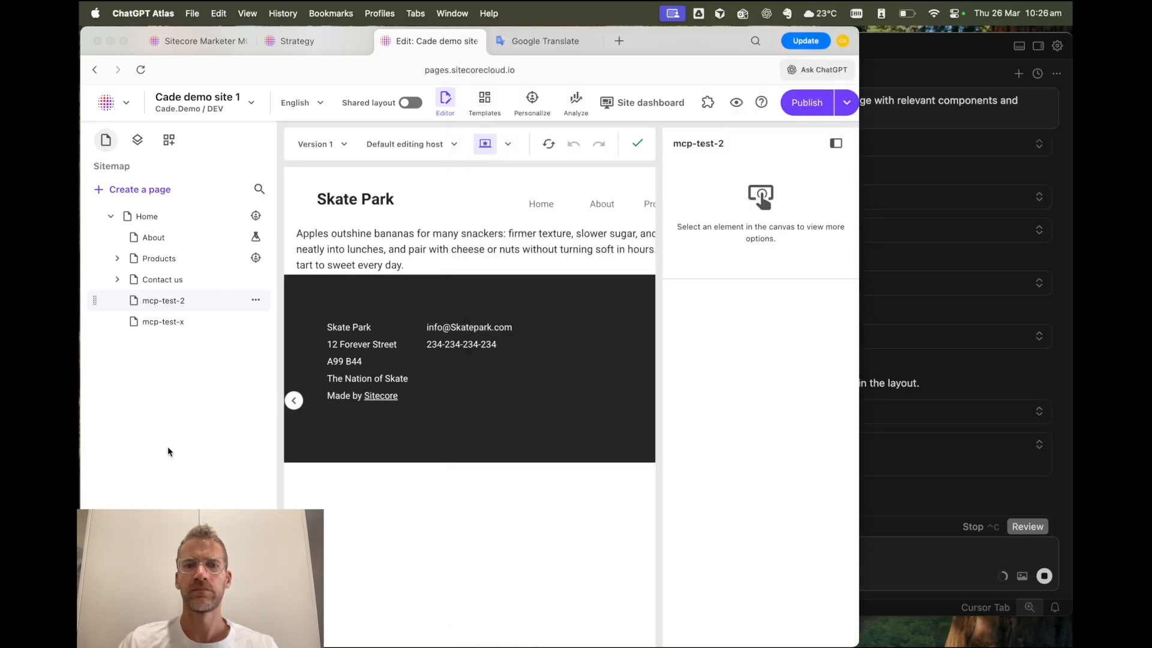
click(143, 70)
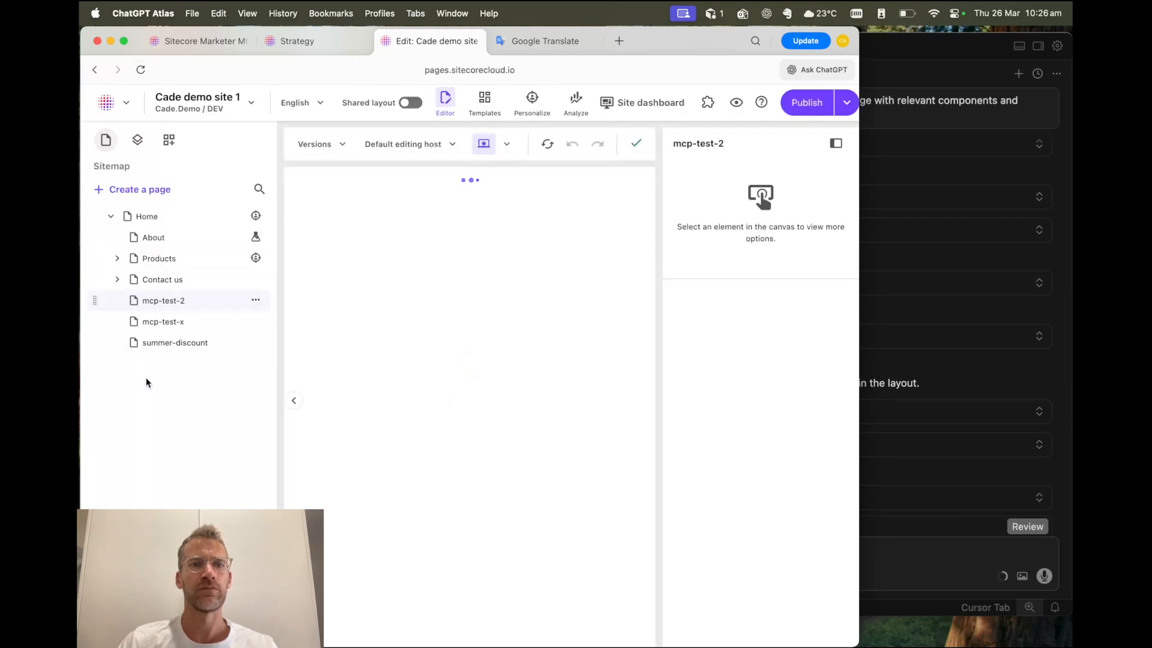
click(171, 345)
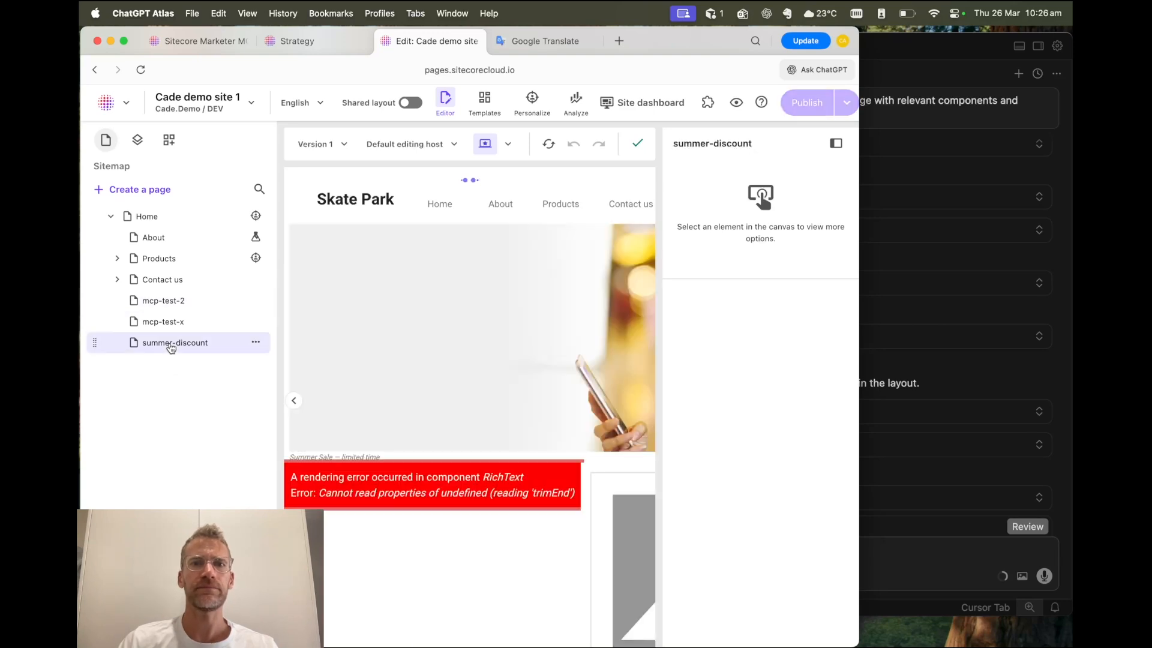
drag(857, 363, 1072, 363)
scroll(648, 378, down, 3)
scroll(648, 378, down, 3)
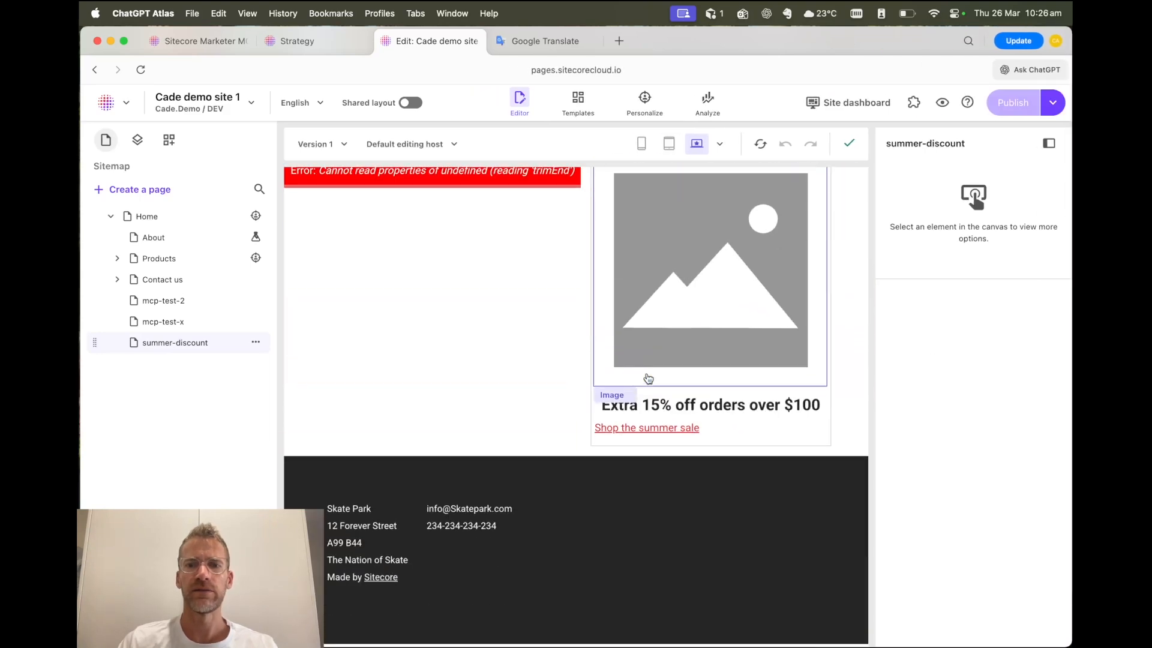
- Set the design option of the summer-discount page's Rich Text component to Default
scroll(648, 378, up, 5)
click(464, 423)
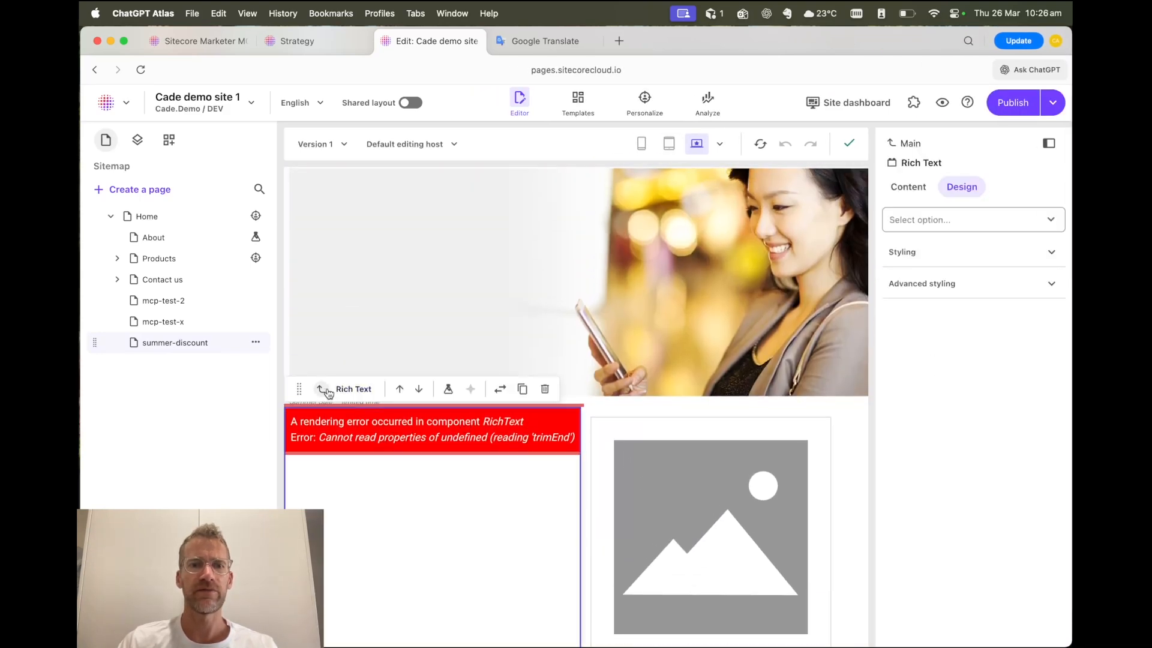
click(929, 228)
click(916, 253)
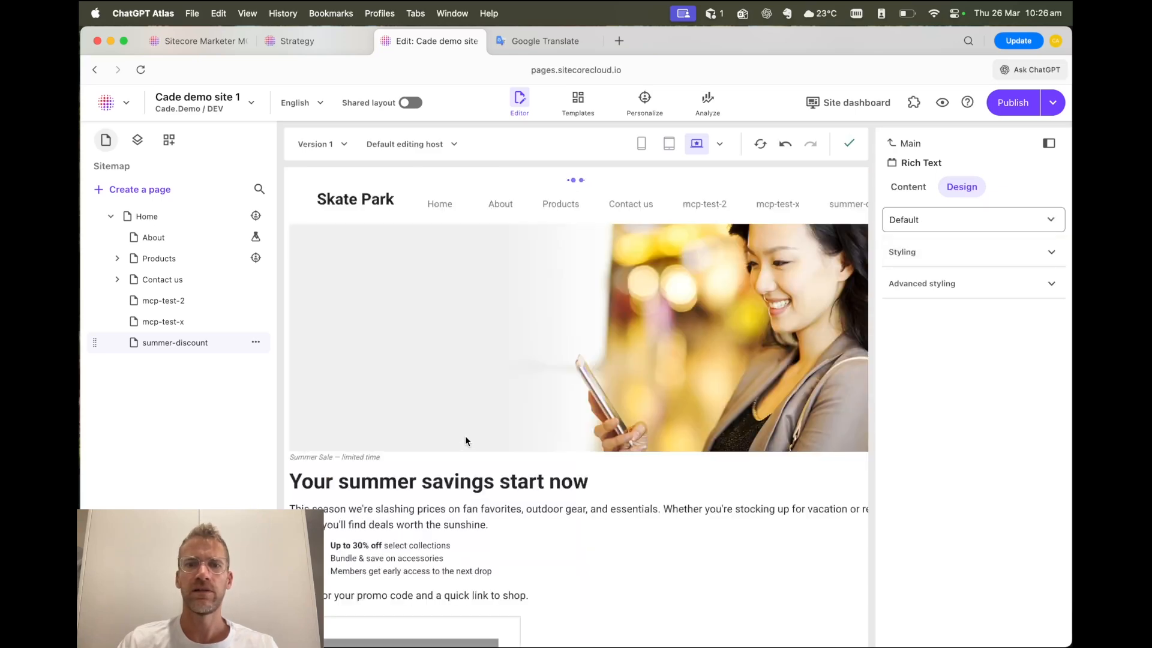
- Examine the summer-discount page's hero image, rich text and promo, including the hero image's properties and design options
scroll(534, 401, up, 3)
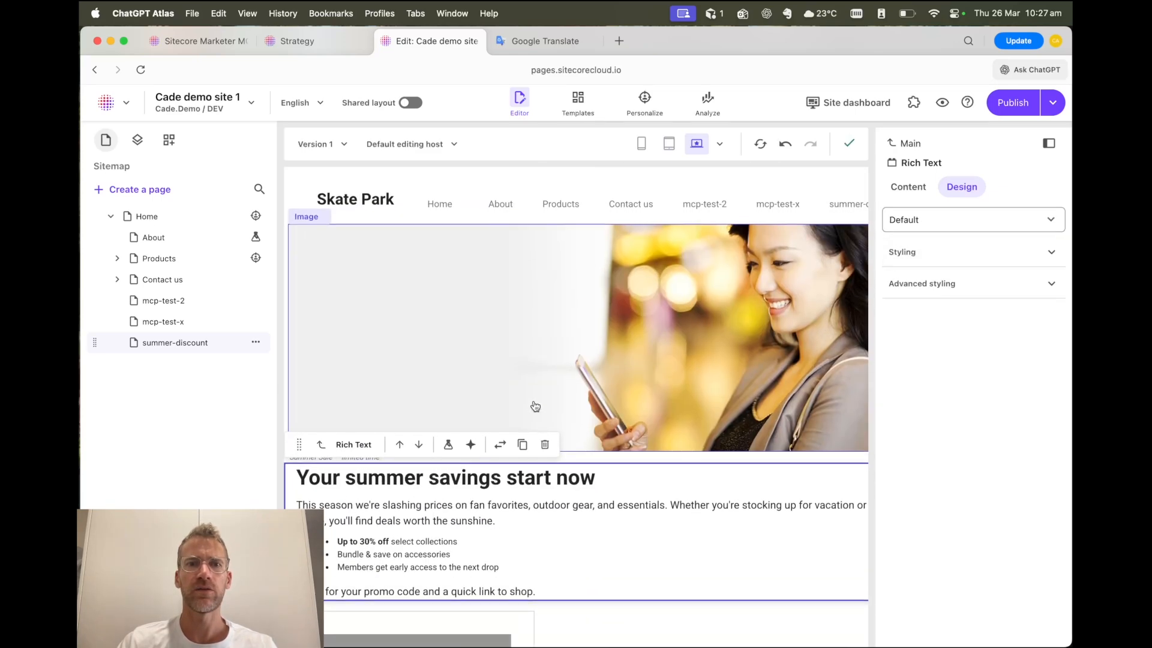
scroll(707, 349, down, 5)
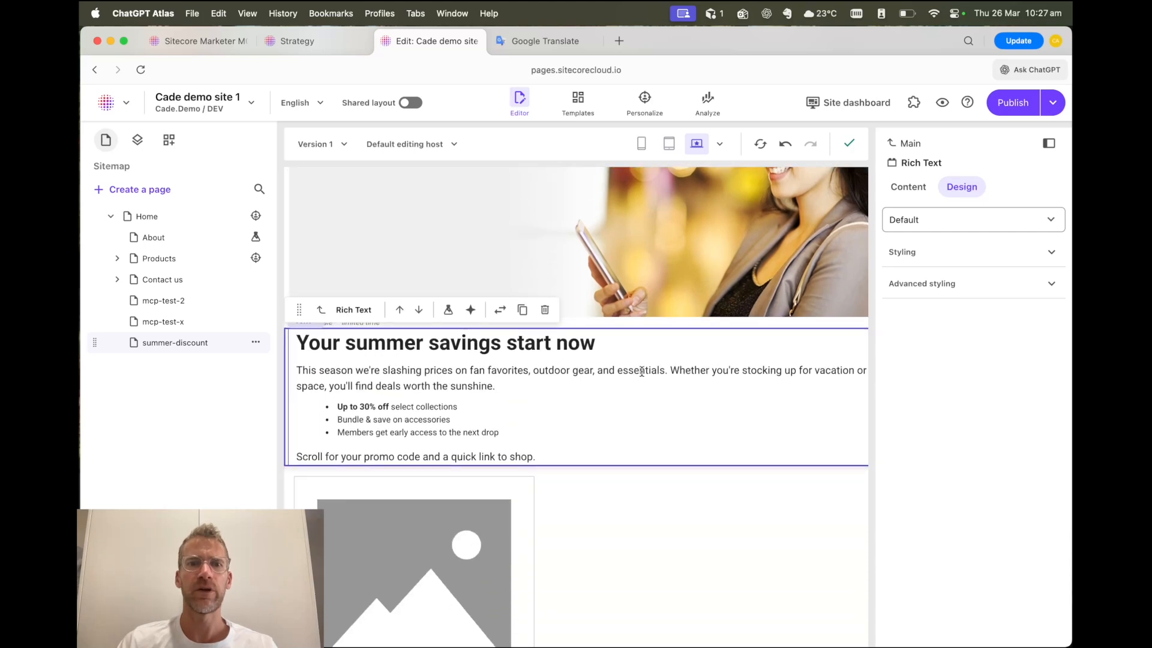
scroll(591, 389, down, 5)
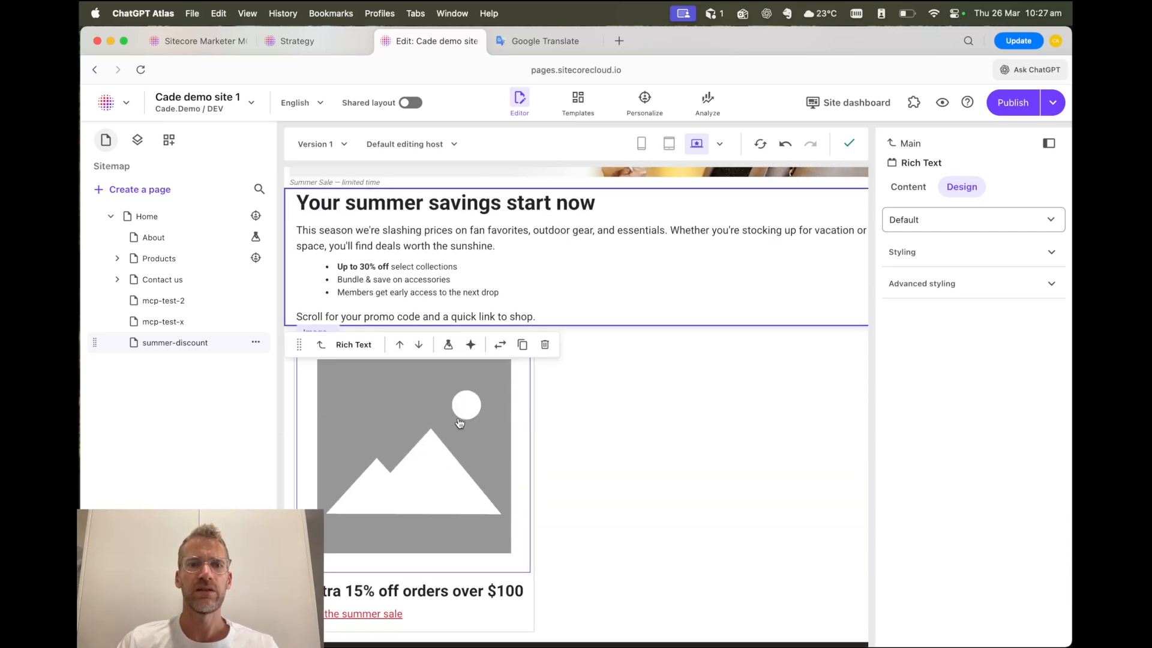
click(321, 344)
scroll(645, 420, down, 2)
scroll(646, 420, down, 2)
scroll(646, 419, up, 13)
click(322, 244)
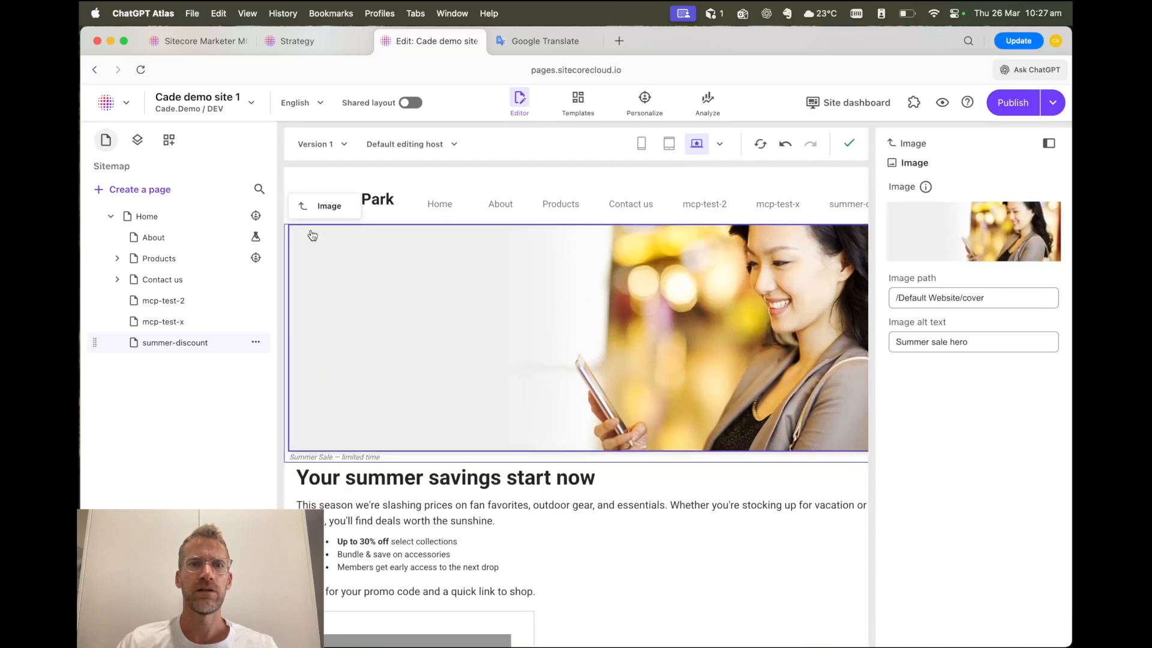
click(303, 205)
scroll(548, 363, down, 6)
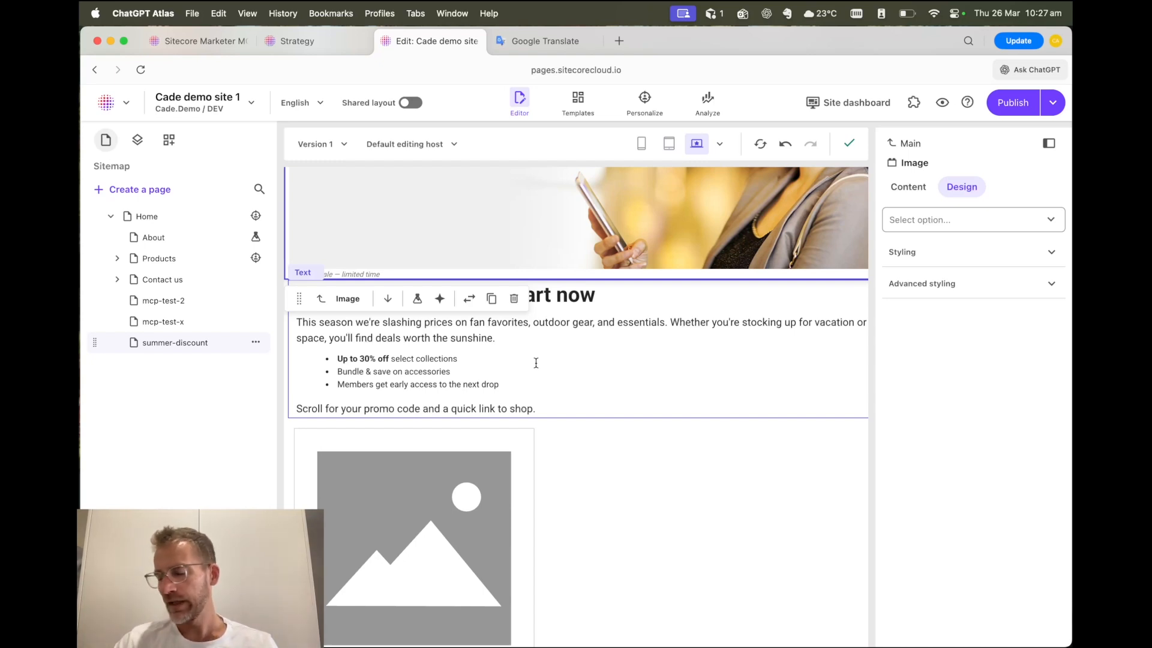
scroll(688, 420, down, 8)
scroll(689, 437, up, 14)
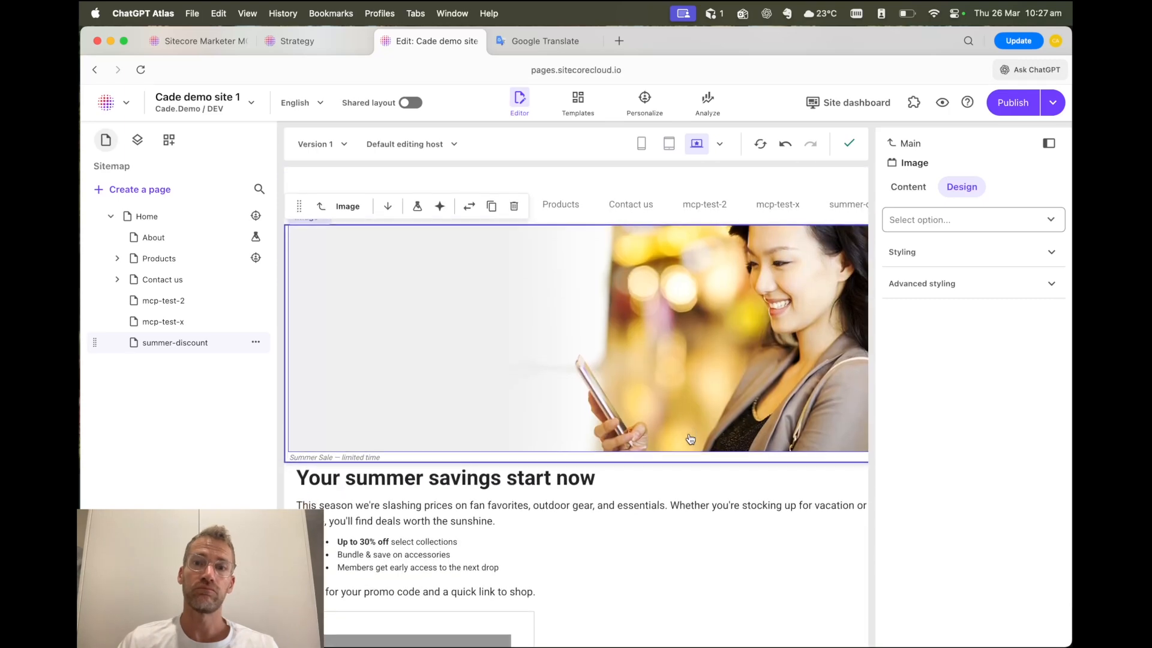
- Narrow the browser window and switch back to the Cursor chat with the landing page response
drag(1070, 382, 790, 365)
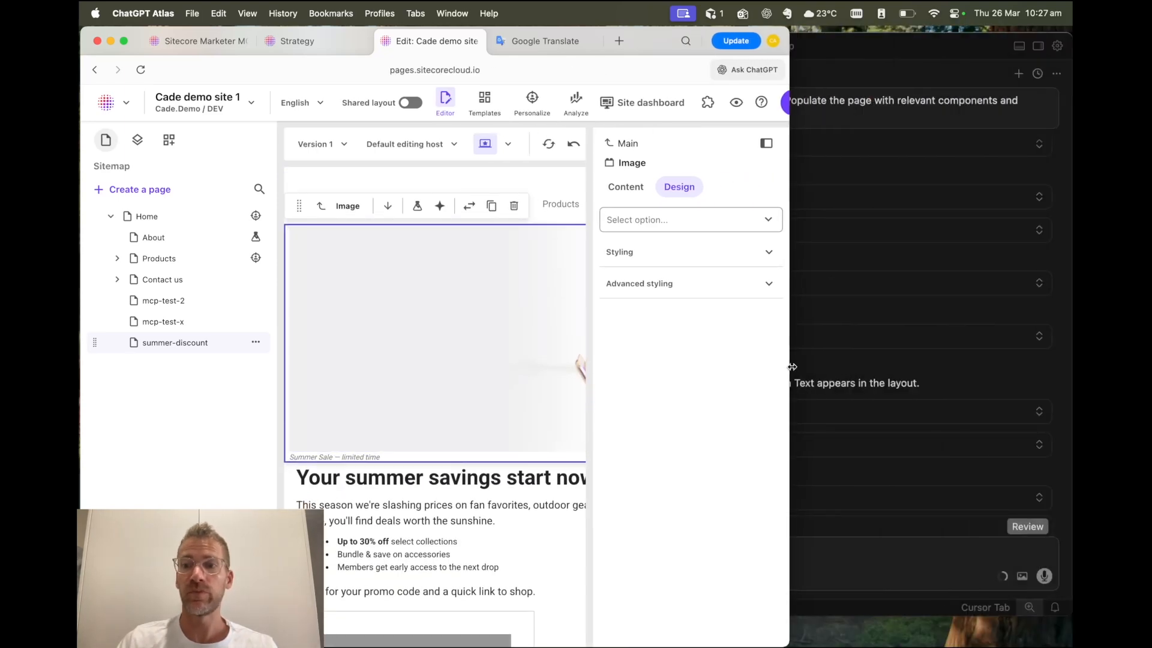
click(958, 381)
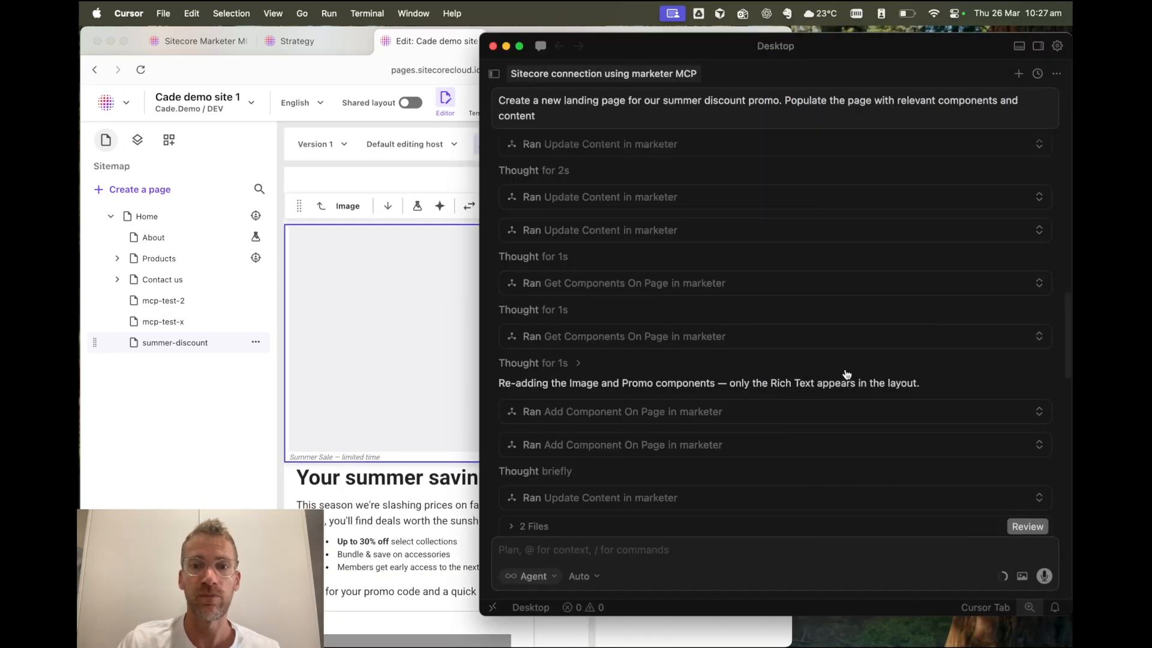